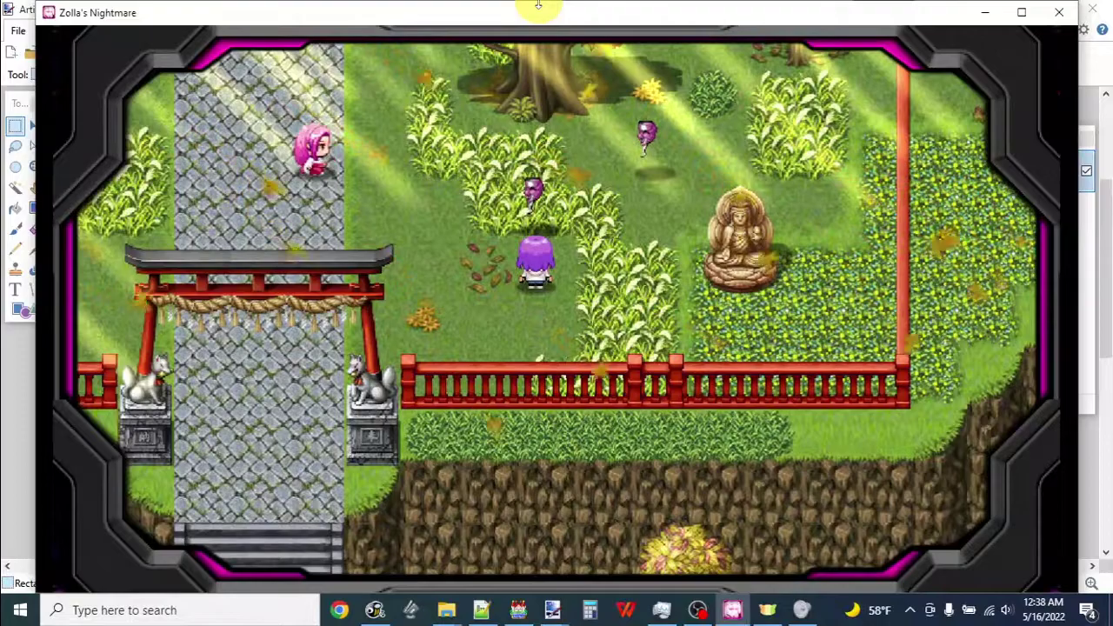
Walk the purple-haired character out of the shrine area and onto the town street.
{"action": "key", "text": "Left"}
{"action": "key", "text": "Down"}
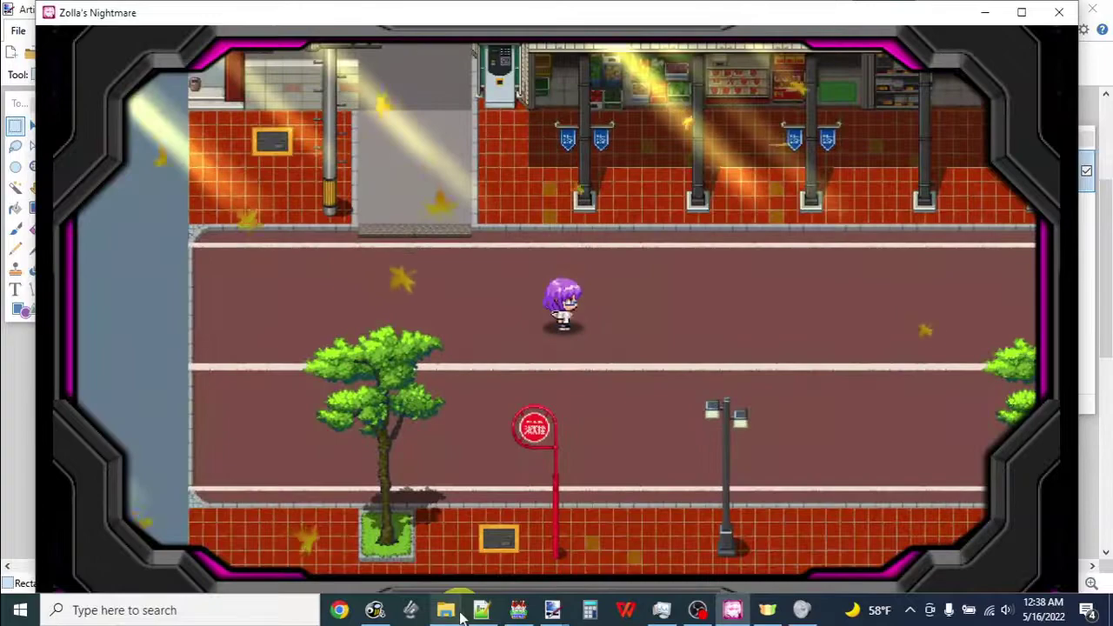
Open Artillery_Sheet from the project's img\artillery folder in paint.net.
{"action": "mouse_move", "coordinate": [445, 613]}
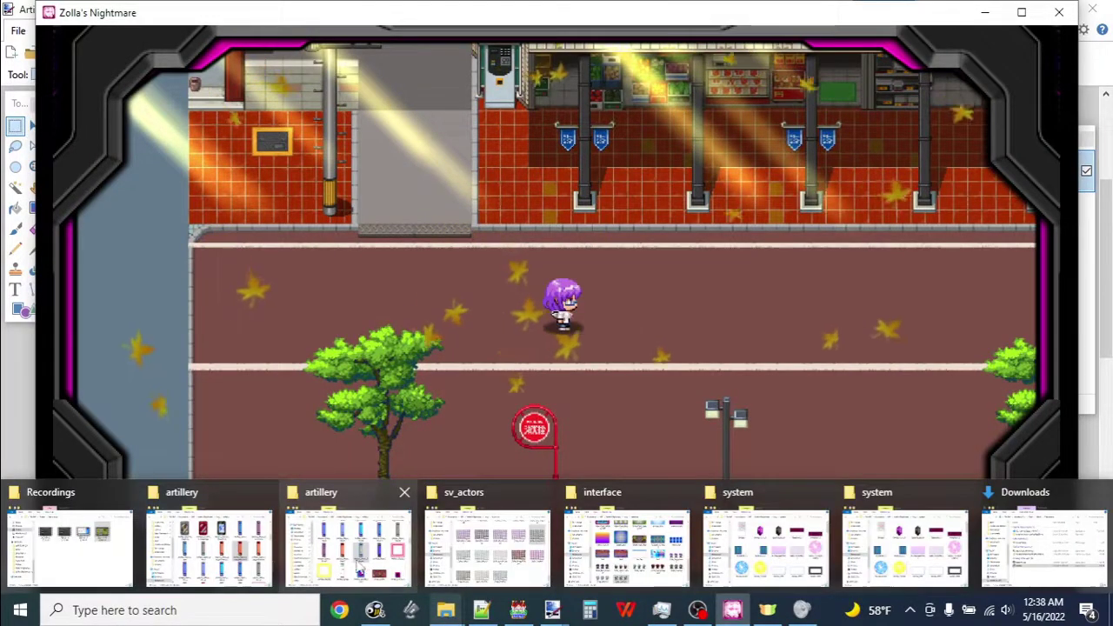
{"action": "left_click", "coordinate": [348, 543]}
{"action": "scroll", "coordinate": [609, 248], "scroll_direction": "up", "scroll_amount": 10}
{"action": "scroll", "coordinate": [733, 260], "scroll_direction": "down", "scroll_amount": 10}
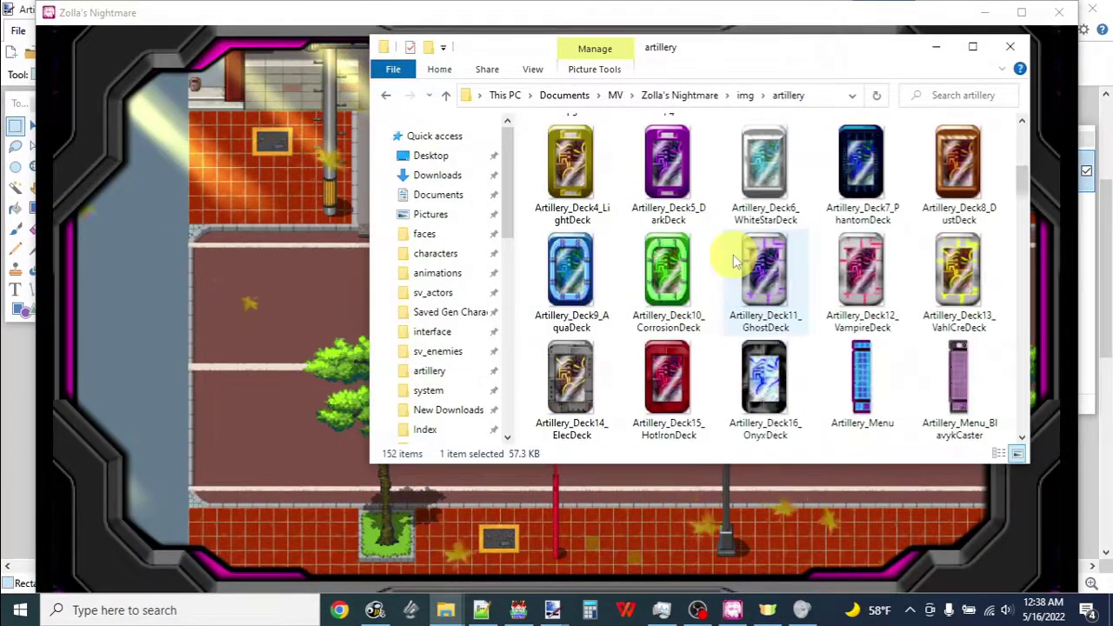
{"action": "double_click", "coordinate": [670, 398]}
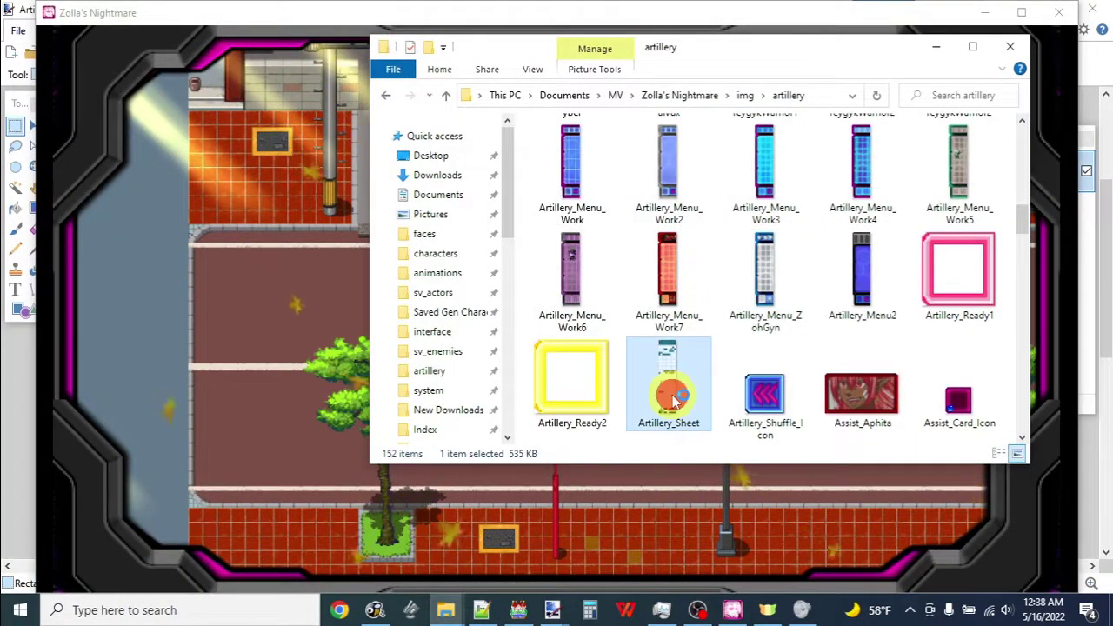
Examine how the artillery icons are laid out on the sheet, from the top rows down to the magenta icons.
{"action": "scroll", "coordinate": [599, 225], "scroll_direction": "up", "scroll_amount": 5}
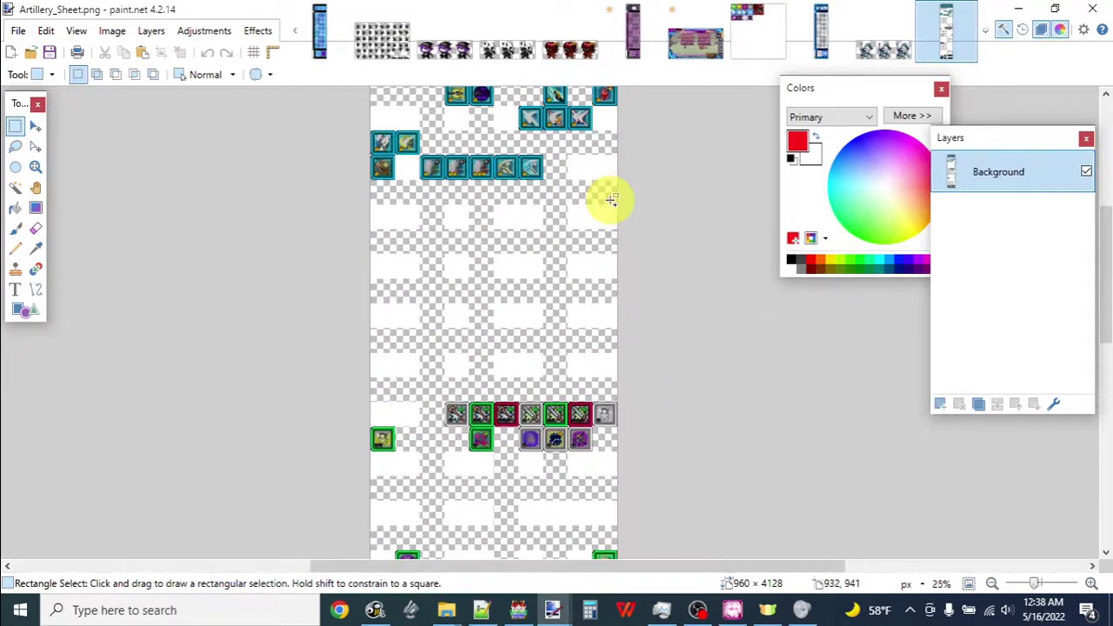
{"action": "left_click_drag", "start_coordinate": [455, 377], "coordinate": [490, 522]}
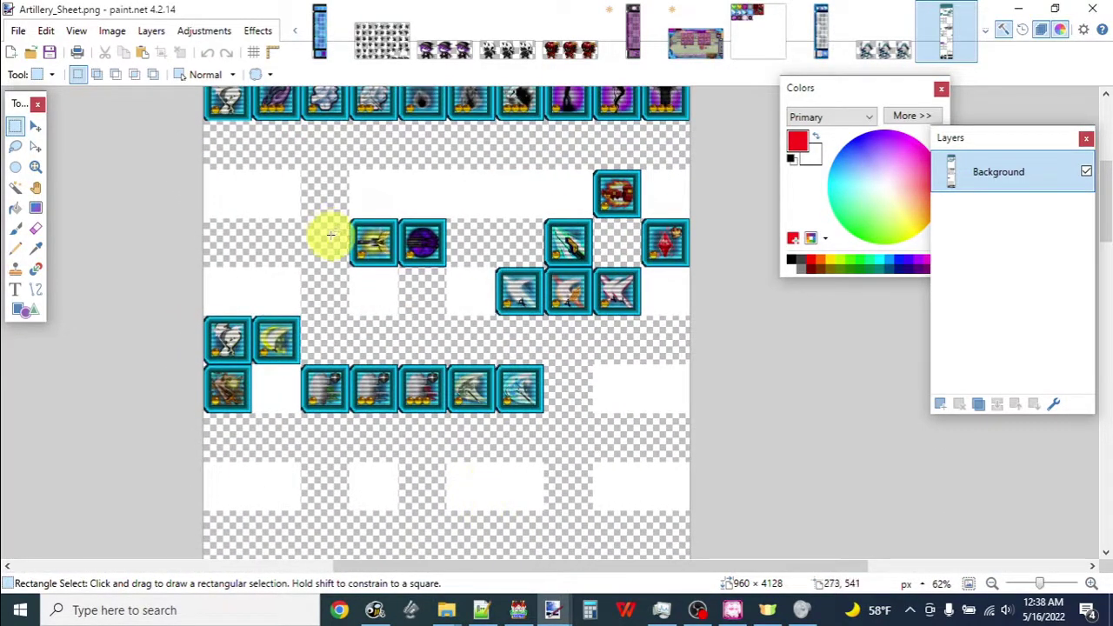
{"action": "left_click_drag", "start_coordinate": [326, 311], "coordinate": [343, 422]}
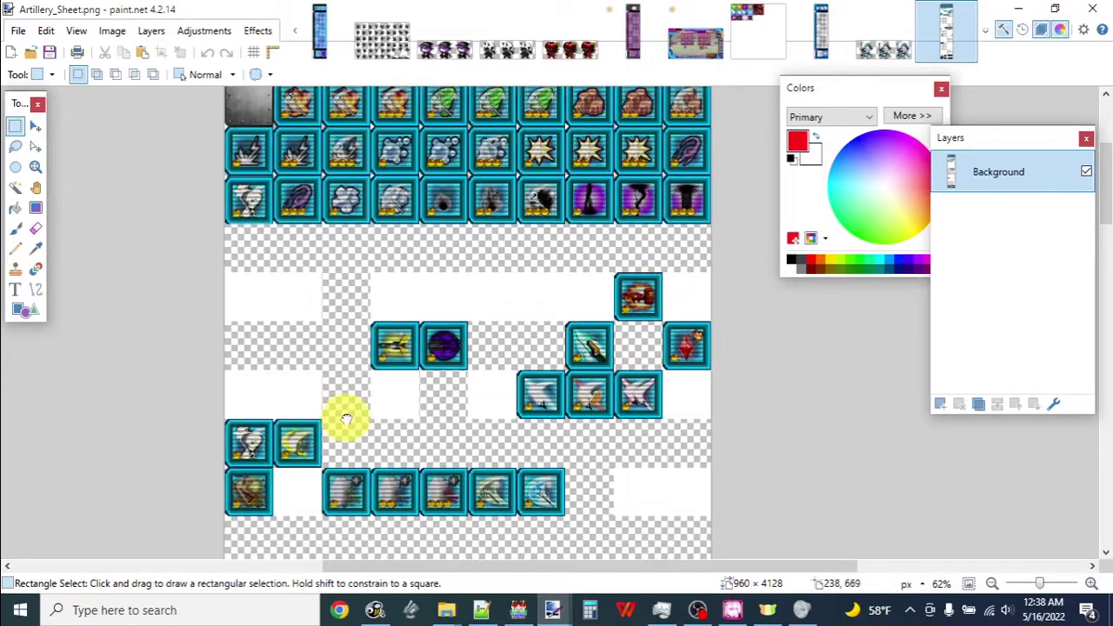
{"action": "scroll", "coordinate": [440, 278], "scroll_direction": "down", "scroll_amount": 15}
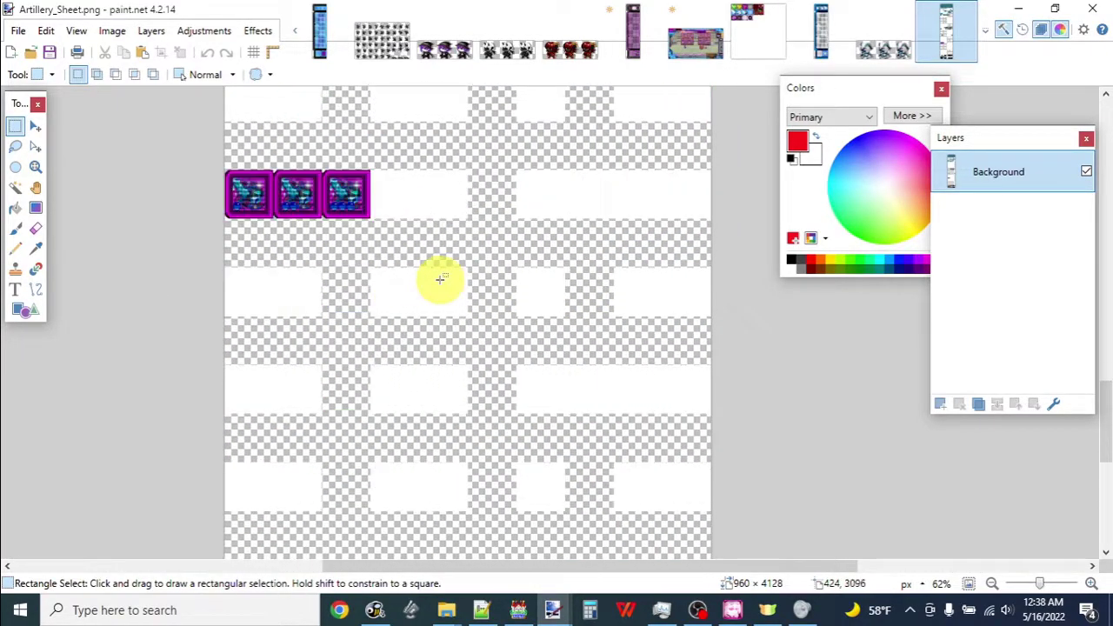
{"action": "scroll", "coordinate": [533, 305], "scroll_direction": "up", "scroll_amount": 12}
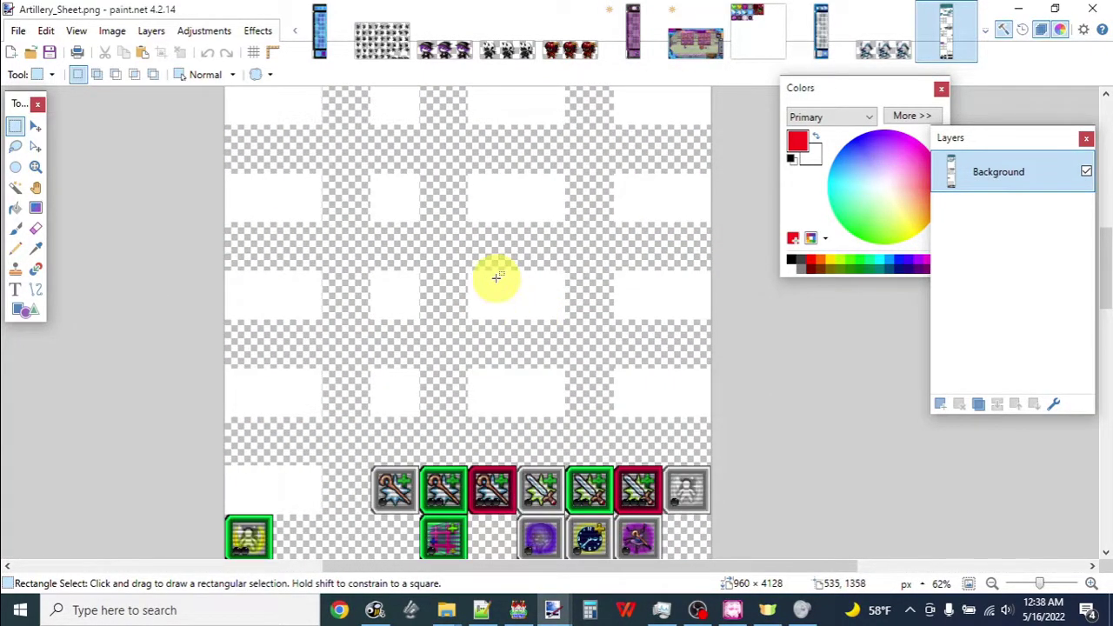
{"action": "scroll", "coordinate": [496, 277], "scroll_direction": "down", "scroll_amount": 12}
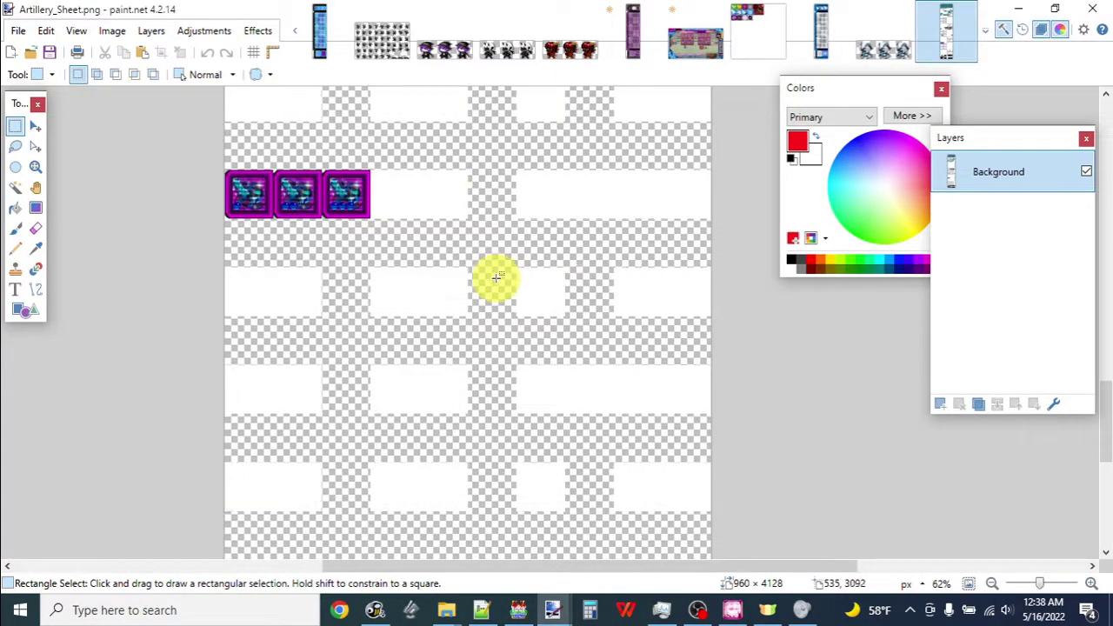
{"action": "scroll", "coordinate": [496, 278], "scroll_direction": "up", "scroll_amount": 15}
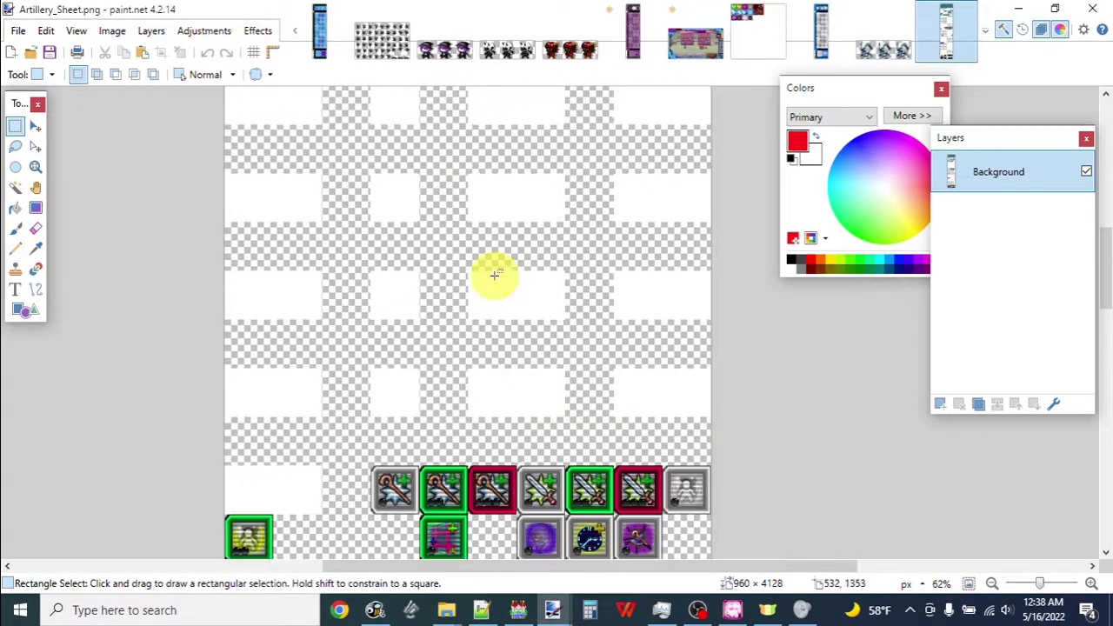
{"action": "scroll", "coordinate": [494, 275], "scroll_direction": "up", "scroll_amount": 1}
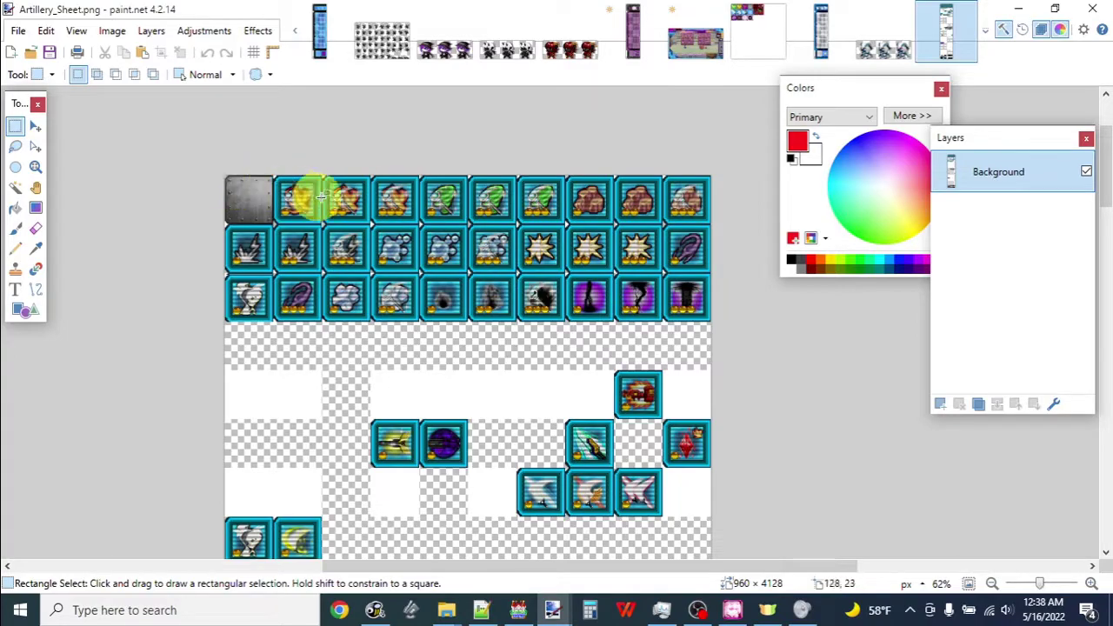
{"action": "scroll", "coordinate": [497, 259], "scroll_direction": "down", "scroll_amount": 2}
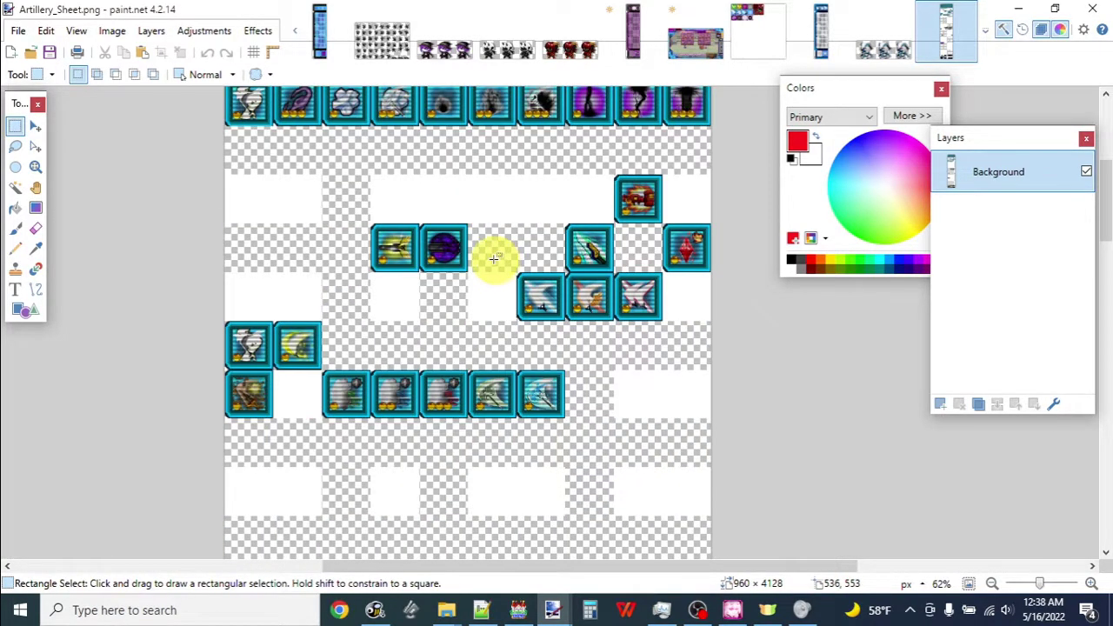
{"action": "scroll", "coordinate": [497, 259], "scroll_direction": "up", "scroll_amount": 2}
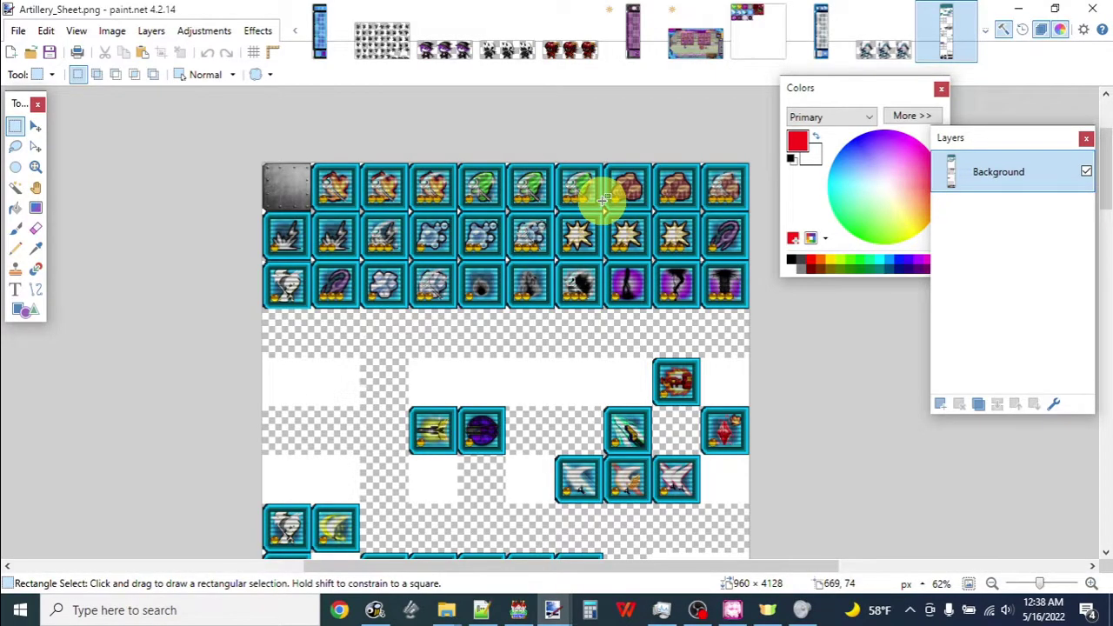
{"action": "scroll", "coordinate": [579, 281], "scroll_direction": "down", "scroll_amount": 1}
{"action": "scroll", "coordinate": [579, 281], "scroll_direction": "up", "scroll_amount": 1}
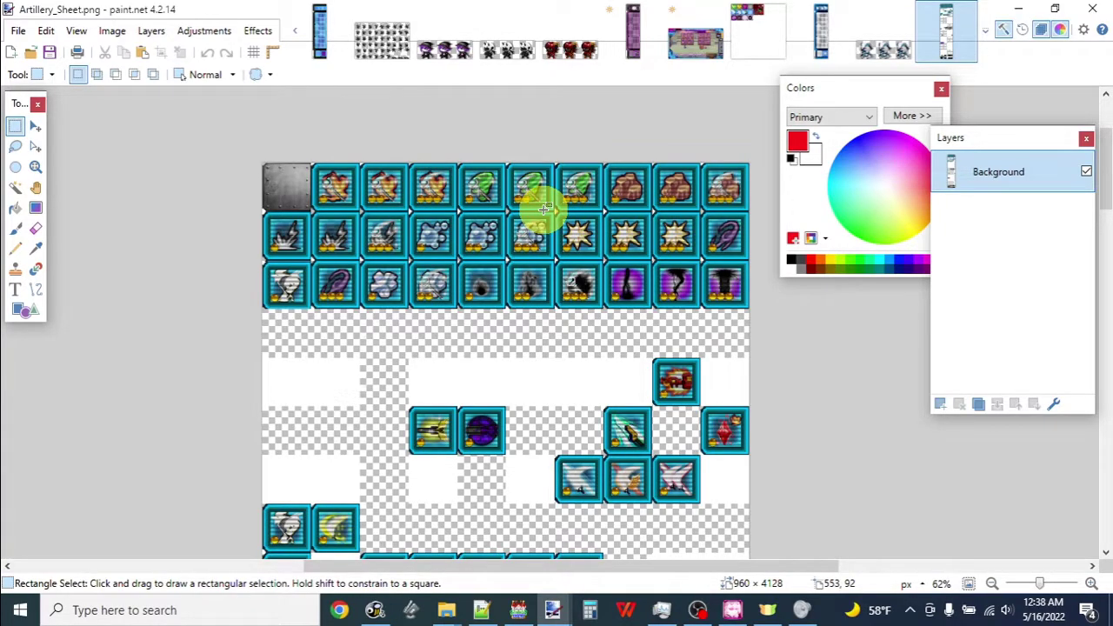
Switch to the RPG Maker database and show item 0101 Avalo in the Kilo Artillery section of Items.
{"action": "left_click", "coordinate": [513, 521]}
{"action": "left_click", "coordinate": [634, 55]}
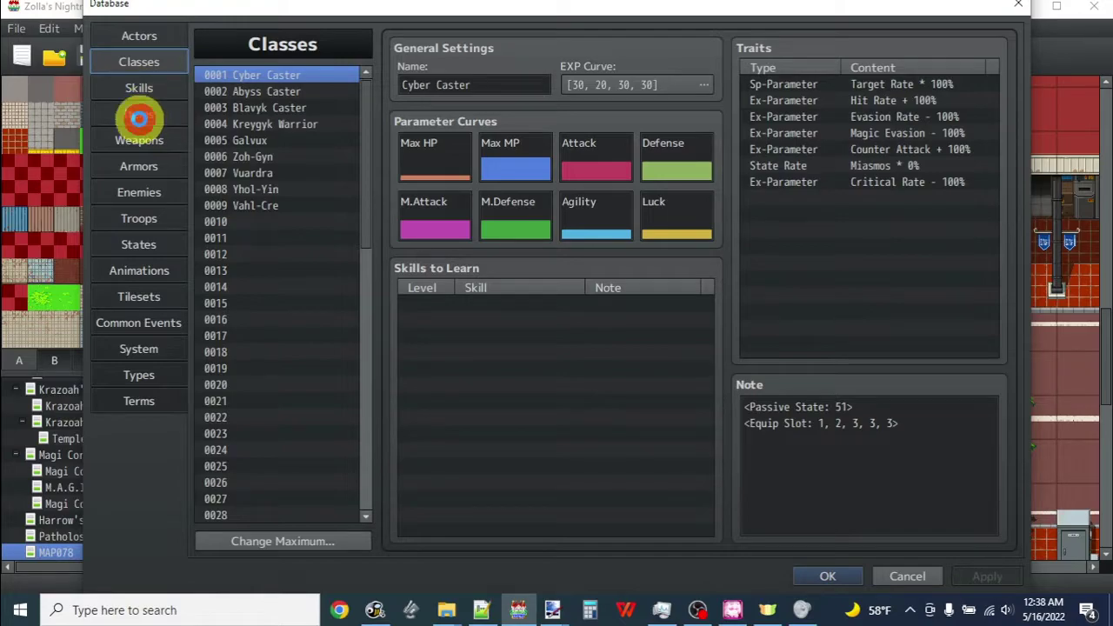
{"action": "left_click", "coordinate": [139, 116]}
{"action": "left_click_drag", "start_coordinate": [368, 92], "coordinate": [361, 151]}
{"action": "scroll", "coordinate": [361, 150], "scroll_direction": "down", "scroll_amount": 2}
{"action": "left_click", "coordinate": [272, 150]}
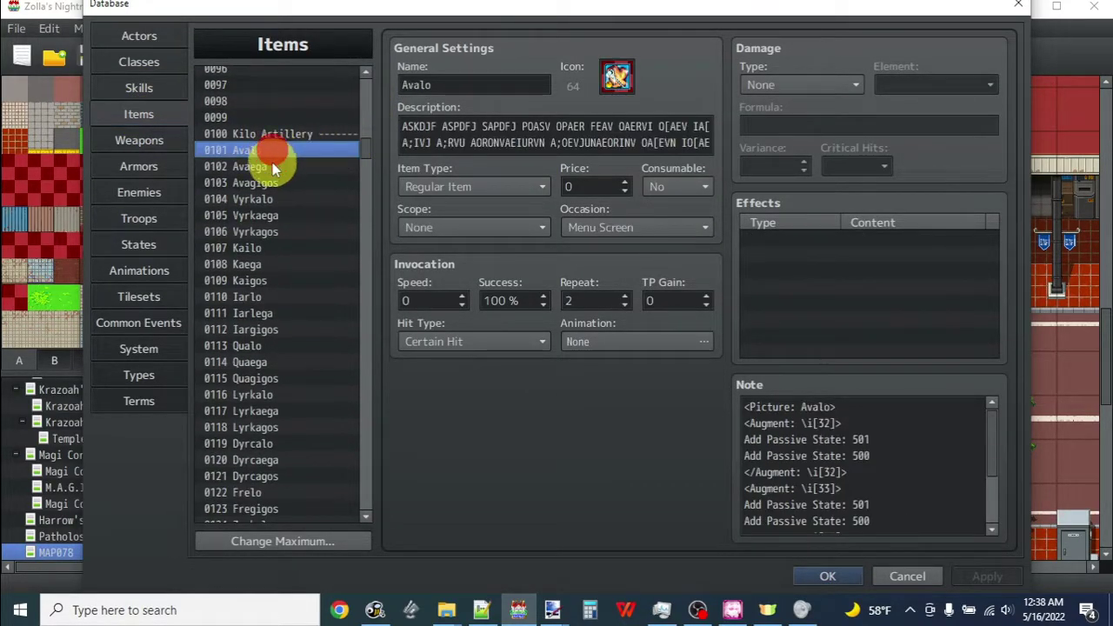
Compare the entries below Avalo in the Kilo Artillery item list, and read the passive state notetags in Avalo's note.
{"action": "left_click", "coordinate": [272, 166]}
{"action": "left_click", "coordinate": [271, 183]}
{"action": "left_click", "coordinate": [272, 214]}
{"action": "left_click", "coordinate": [270, 183]}
{"action": "left_click", "coordinate": [269, 152]}
{"action": "left_click", "coordinate": [270, 166]}
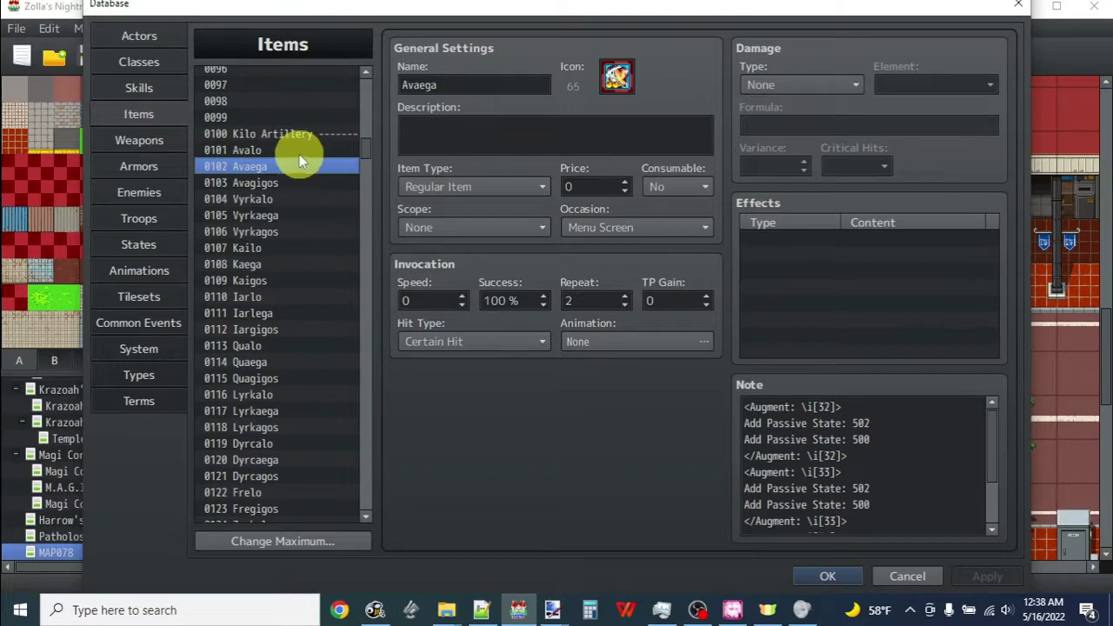
{"action": "left_click", "coordinate": [294, 151]}
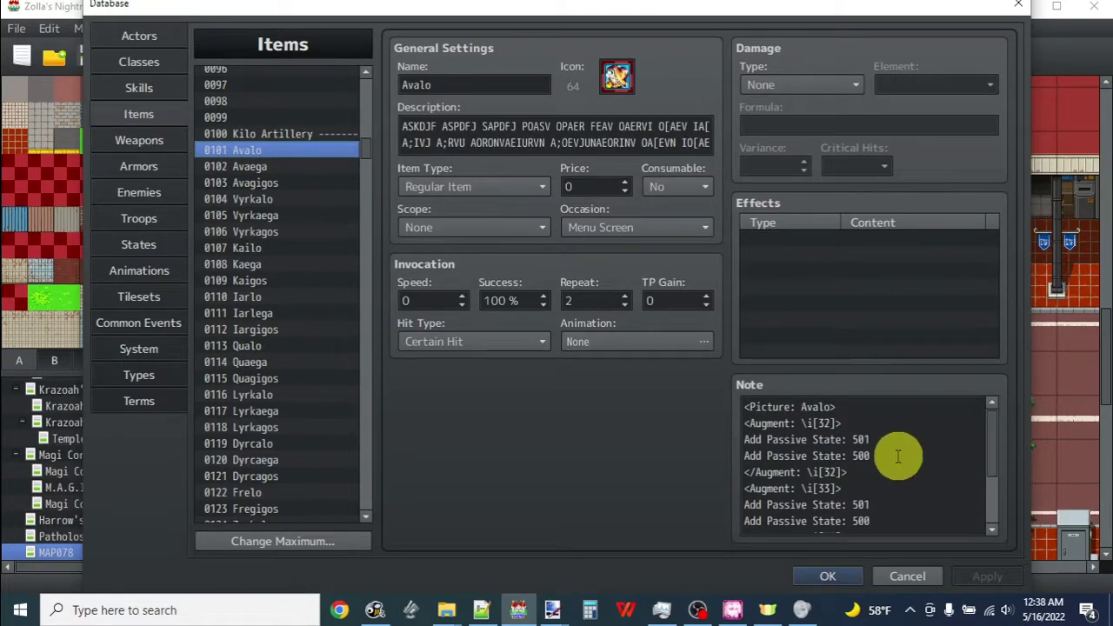
{"action": "scroll", "coordinate": [894, 443], "scroll_direction": "down", "scroll_amount": 1}
{"action": "scroll", "coordinate": [894, 443], "scroll_direction": "up", "scroll_amount": 1}
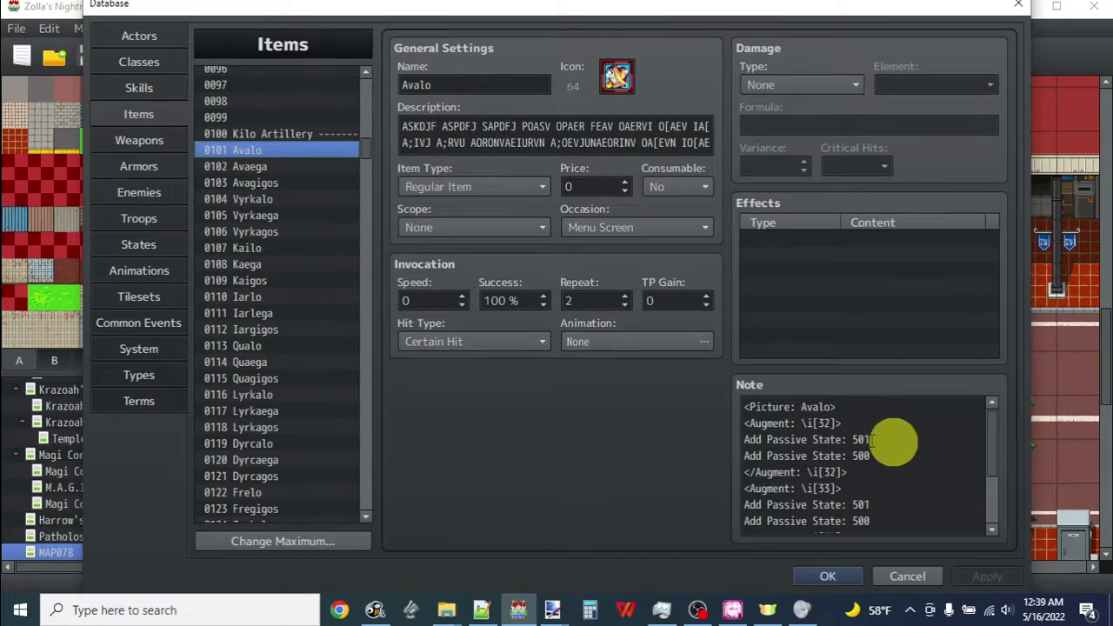
Show the Artillery List section, starting at entry 0500, in the States database.
{"action": "left_click", "coordinate": [128, 247]}
{"action": "left_click_drag", "start_coordinate": [368, 88], "coordinate": [370, 237]}
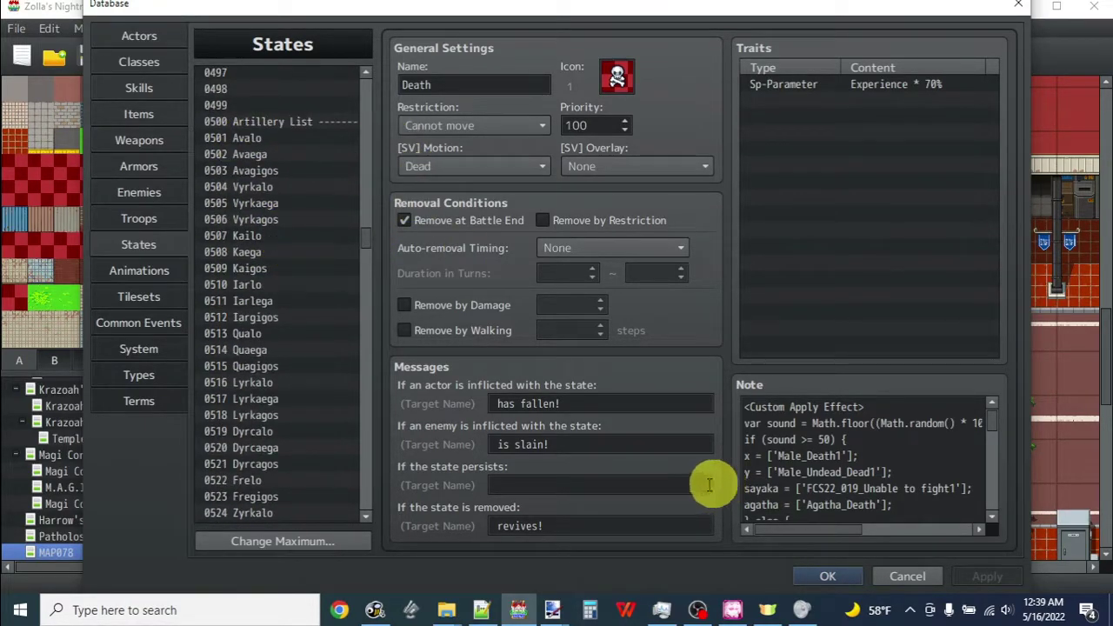
Switch back to paint.net and display the Artillery_Sheet.png image.
{"action": "right_click", "coordinate": [554, 613]}
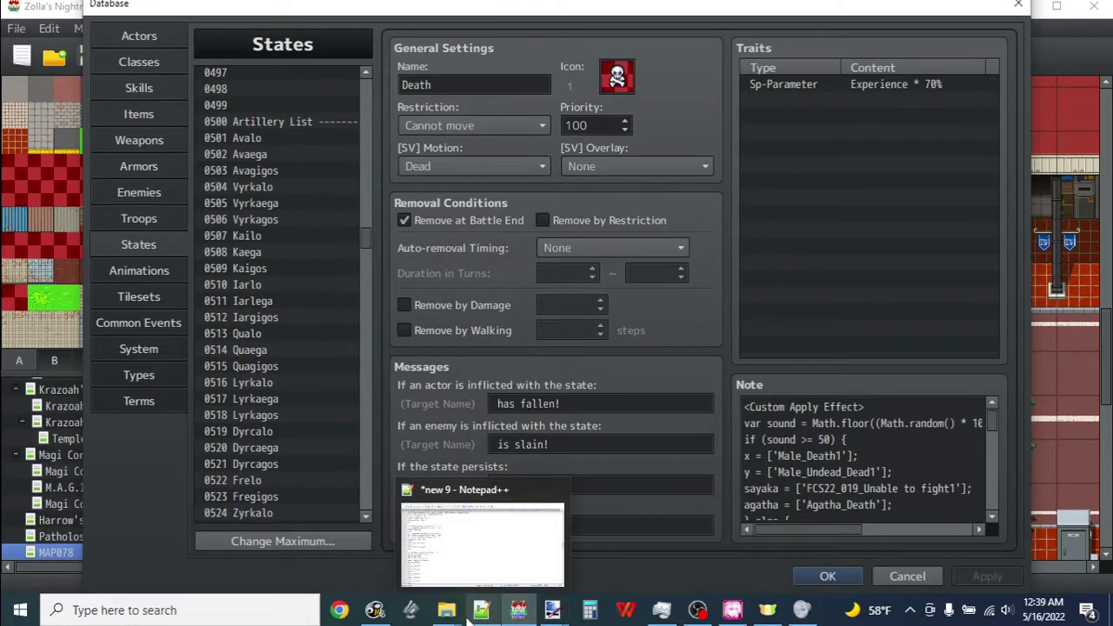
{"action": "mouse_move", "coordinate": [733, 613]}
{"action": "right_click", "coordinate": [554, 611]}
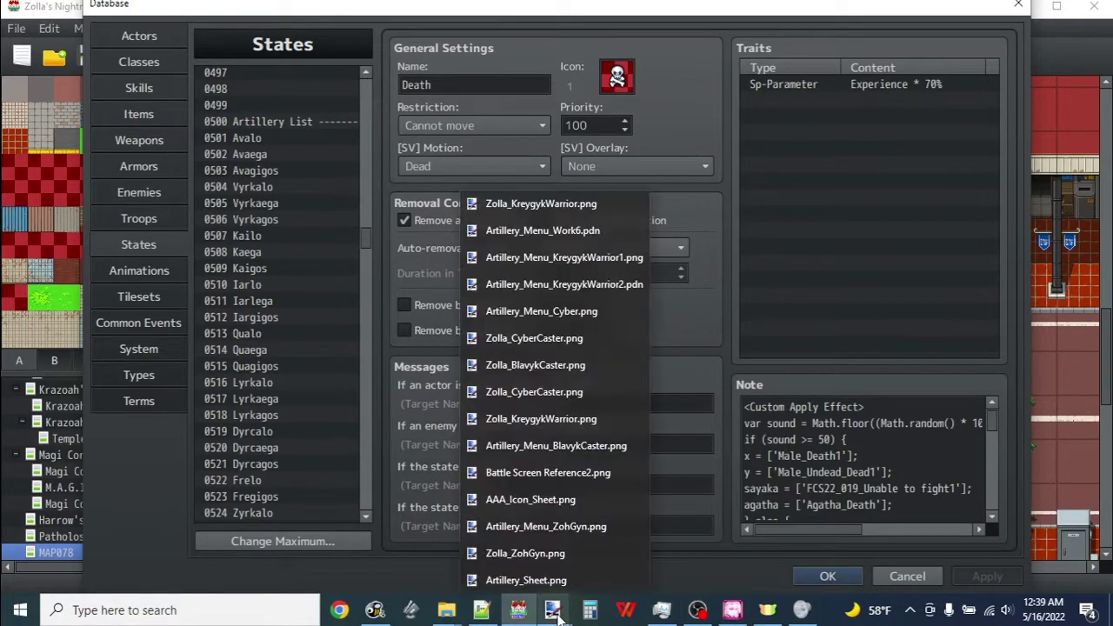
{"action": "left_click", "coordinate": [531, 580]}
{"action": "left_click", "coordinate": [534, 526]}
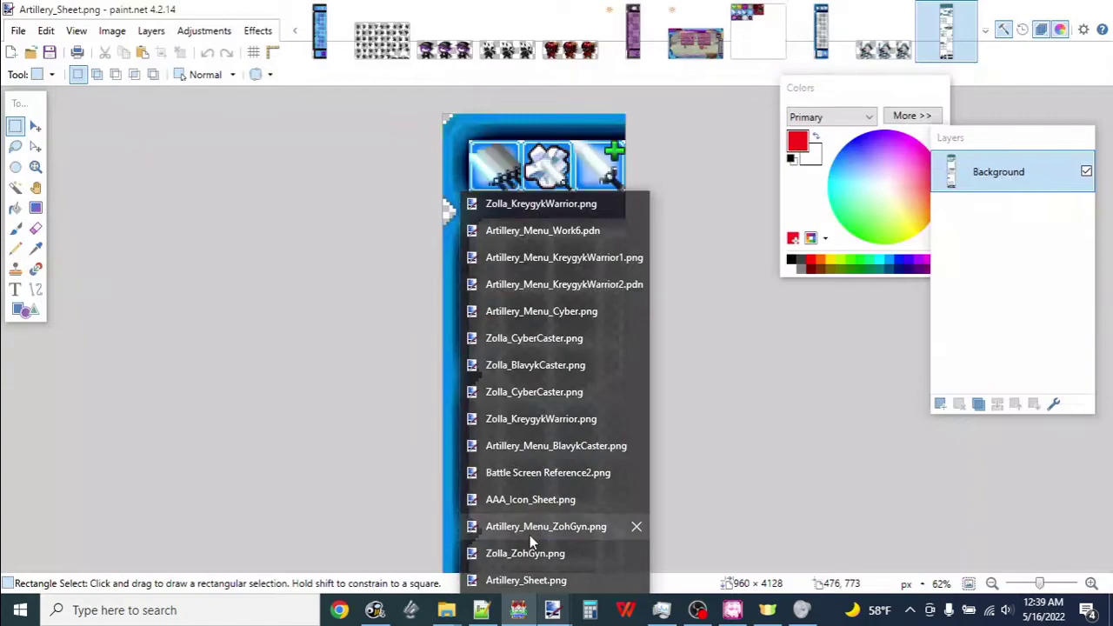
{"action": "left_click", "coordinate": [950, 33]}
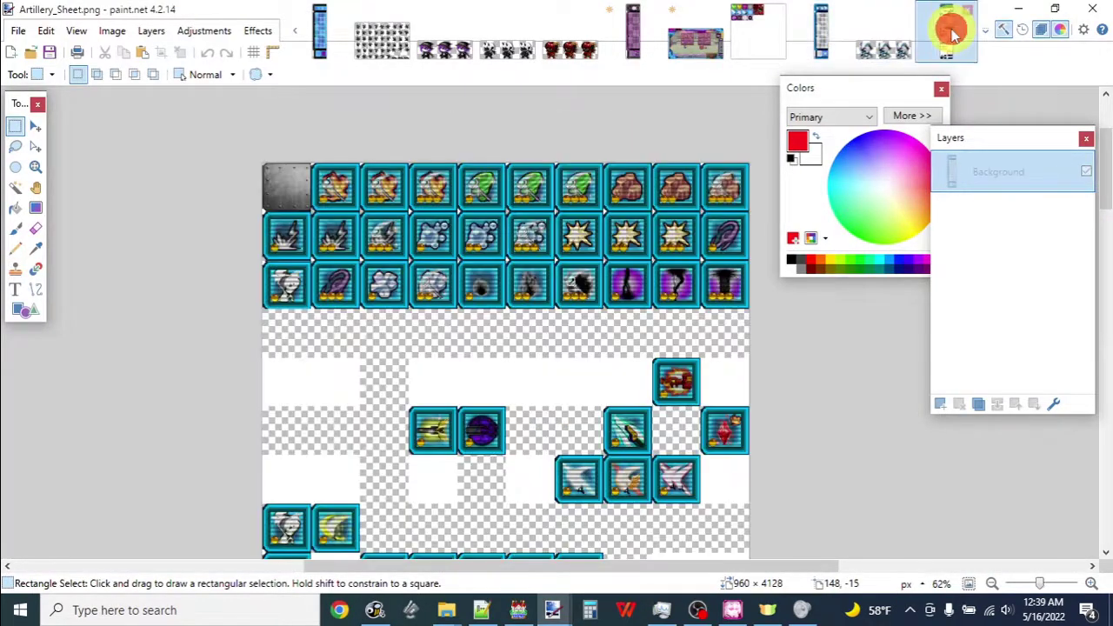
Examine the cyan-framed icons in the upper part of the sheet against the grey, green and red ones further down.
{"action": "scroll", "coordinate": [441, 209], "scroll_direction": "down", "scroll_amount": 3}
{"action": "scroll", "coordinate": [442, 210], "scroll_direction": "up", "scroll_amount": 3}
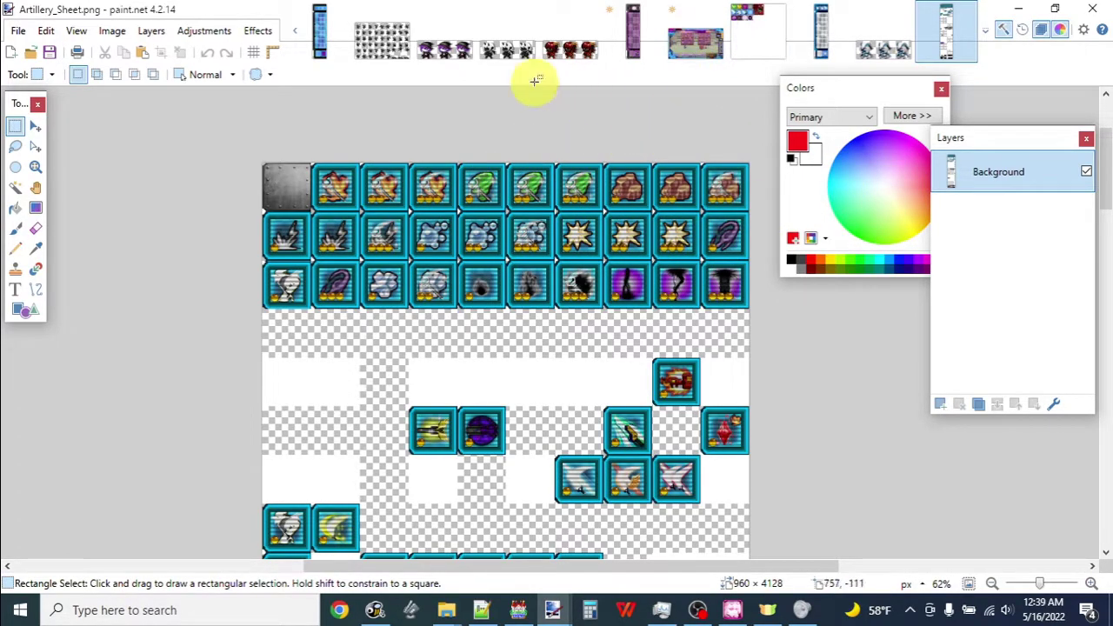
{"action": "scroll", "coordinate": [609, 165], "scroll_direction": "down", "scroll_amount": 4}
{"action": "scroll", "coordinate": [614, 168], "scroll_direction": "up", "scroll_amount": 3}
{"action": "scroll", "coordinate": [617, 176], "scroll_direction": "down", "scroll_amount": 3}
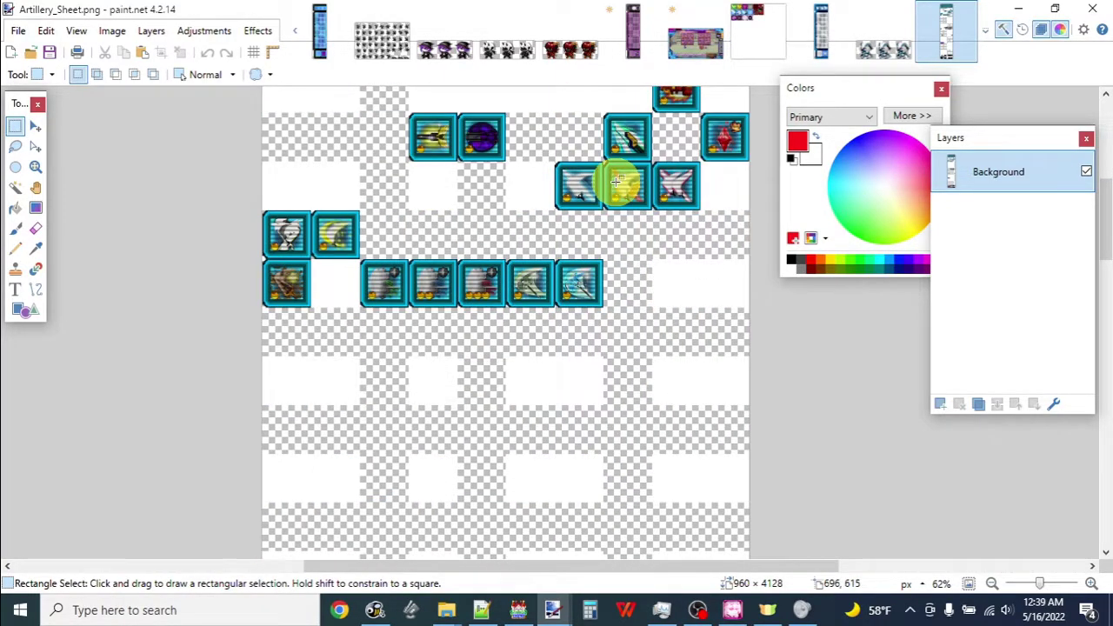
{"action": "scroll", "coordinate": [616, 183], "scroll_direction": "down", "scroll_amount": 13}
{"action": "scroll", "coordinate": [615, 191], "scroll_direction": "up", "scroll_amount": 14}
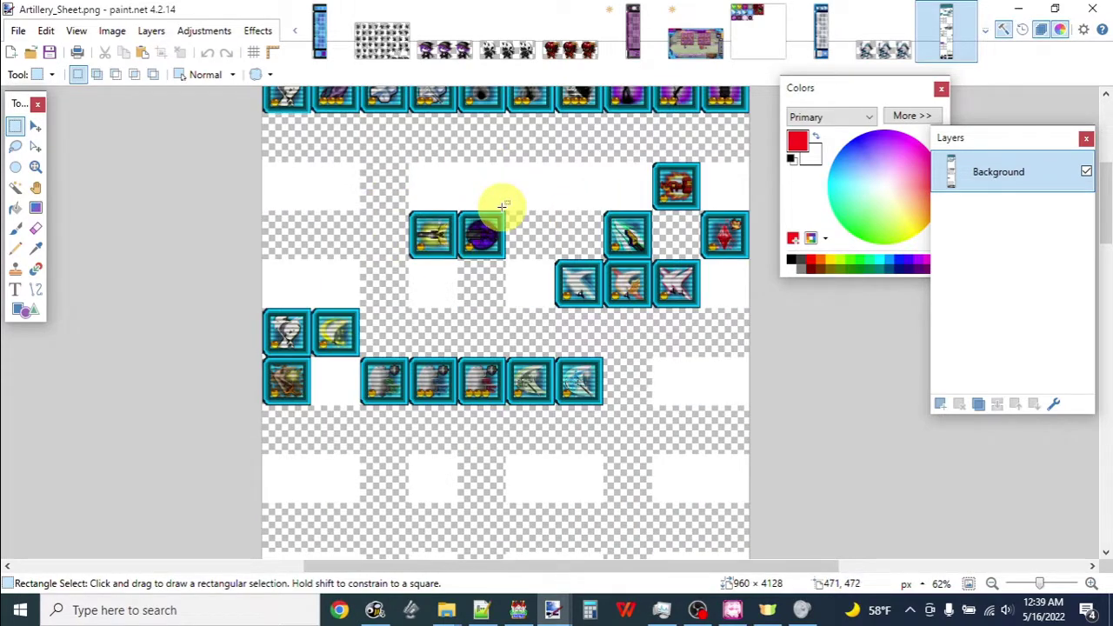
{"action": "scroll", "coordinate": [532, 211], "scroll_direction": "down", "scroll_amount": 11}
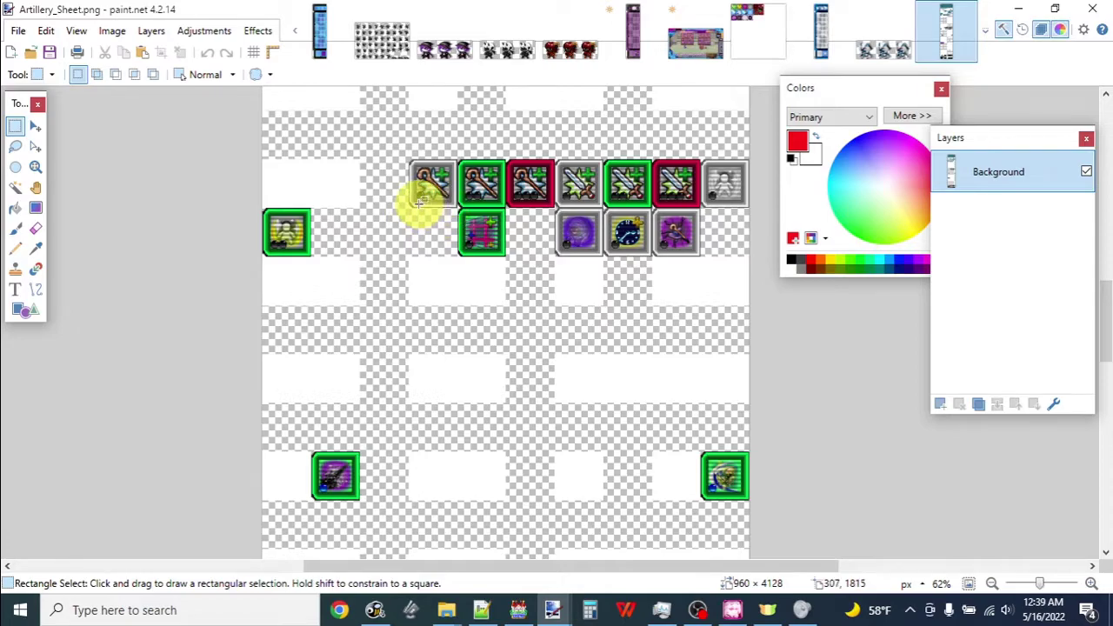
{"action": "scroll", "coordinate": [343, 189], "scroll_direction": "up", "scroll_amount": 13}
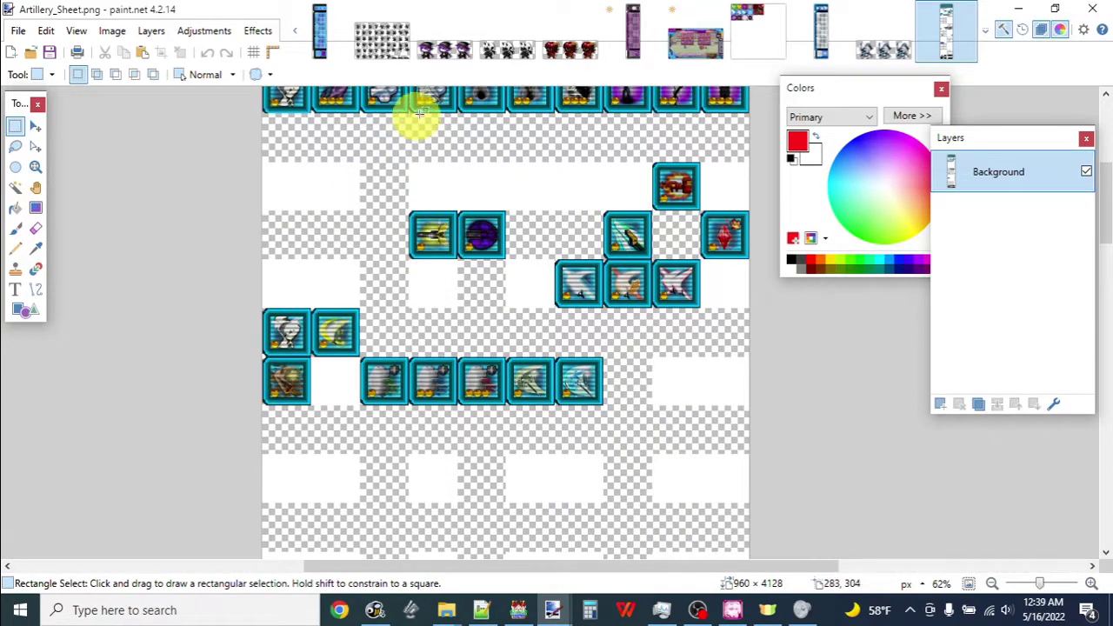
{"action": "scroll", "coordinate": [412, 116], "scroll_direction": "up", "scroll_amount": 2}
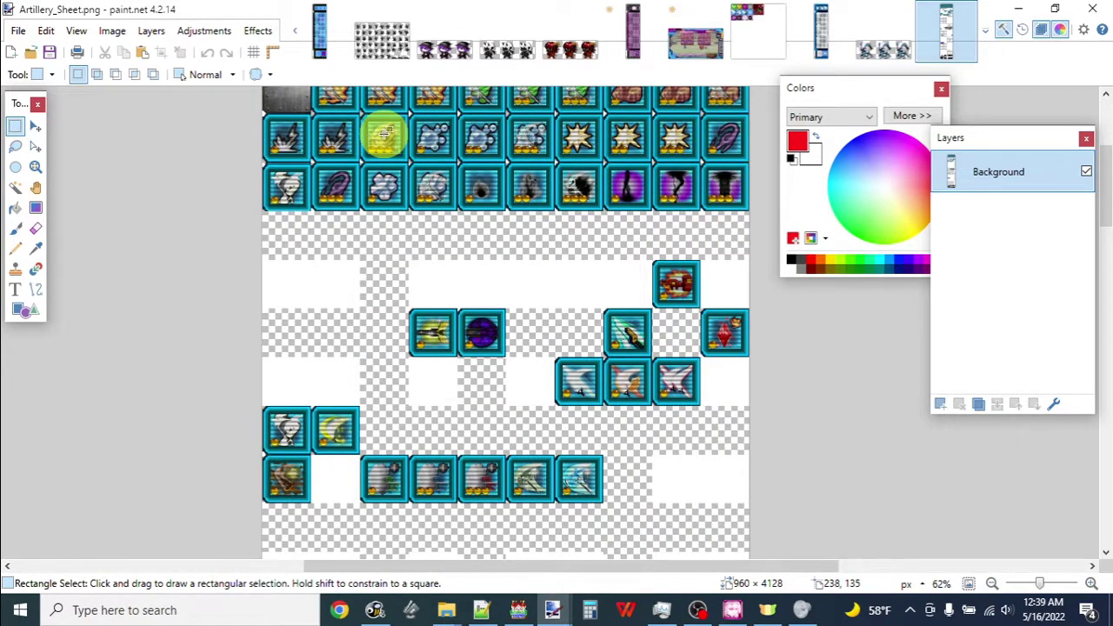
{"action": "scroll", "coordinate": [383, 132], "scroll_direction": "up", "scroll_amount": 4}
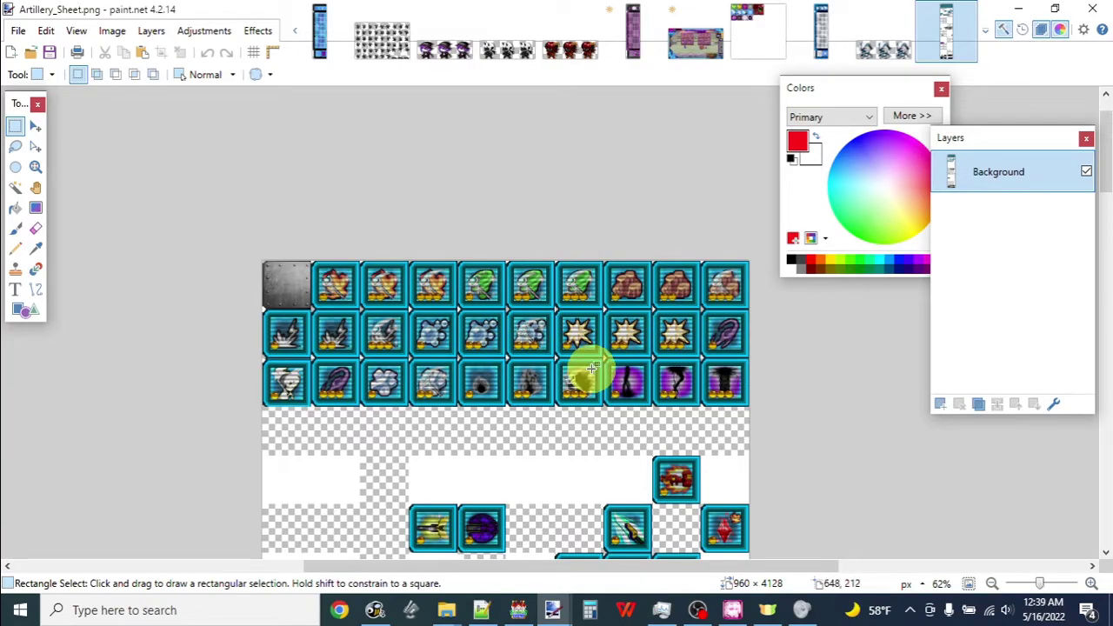
Examine the remaining icon groups through the magenta-framed ones to the dark-framed icons in the sheet's last rows.
{"action": "scroll", "coordinate": [473, 303], "scroll_direction": "down", "scroll_amount": 20}
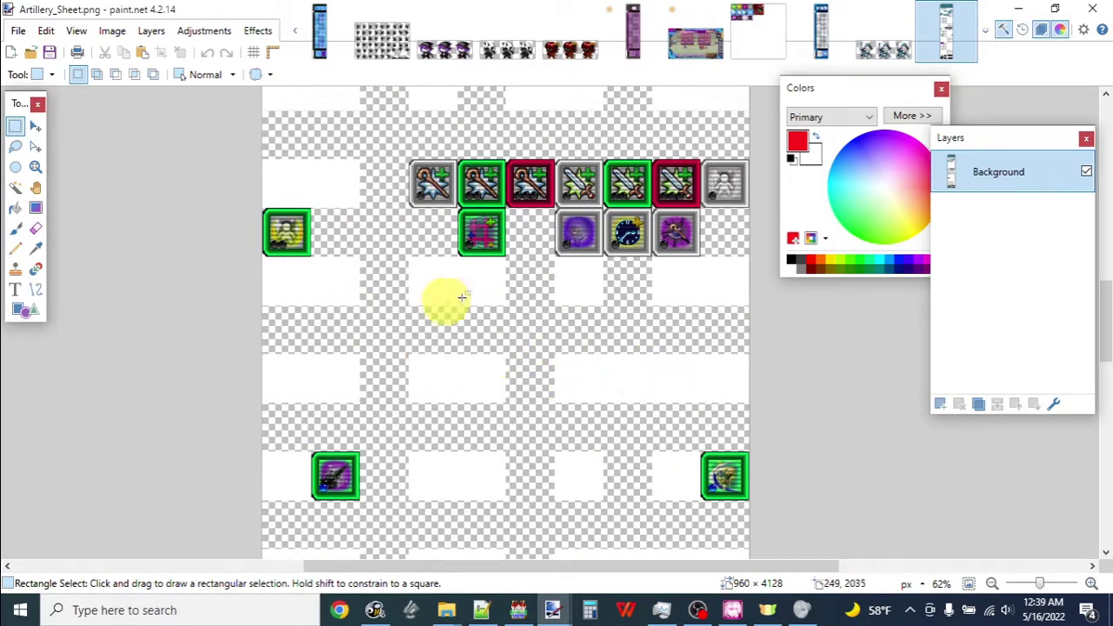
{"action": "scroll", "coordinate": [544, 348], "scroll_direction": "down", "scroll_amount": 15}
{"action": "scroll", "coordinate": [545, 348], "scroll_direction": "up", "scroll_amount": 6}
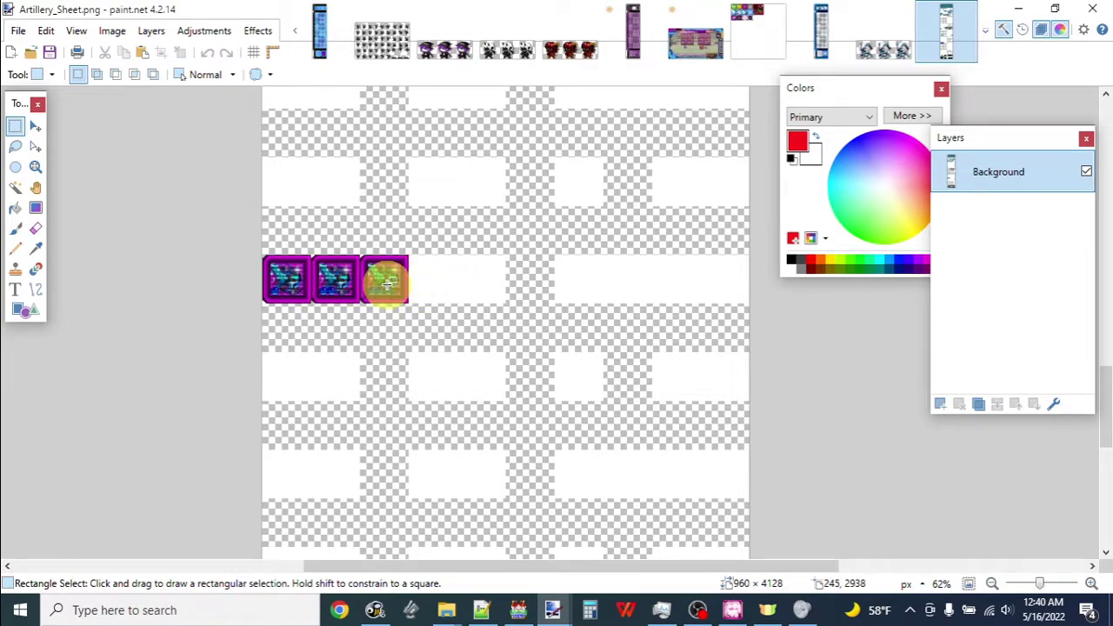
{"action": "scroll", "coordinate": [510, 368], "scroll_direction": "down", "scroll_amount": 3}
{"action": "scroll", "coordinate": [497, 390], "scroll_direction": "down", "scroll_amount": 4}
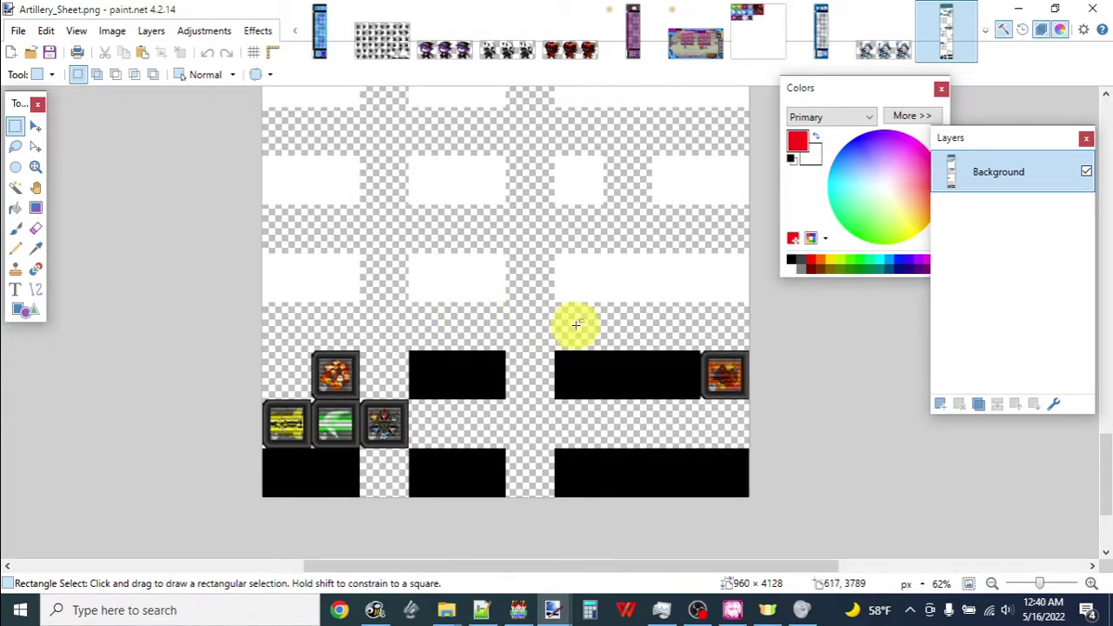
Return to the grey-, green- and red-framed staff and sword icons midway down the sheet and view them enlarged.
{"action": "scroll", "coordinate": [539, 330], "scroll_direction": "up", "scroll_amount": 3}
{"action": "scroll", "coordinate": [505, 378], "scroll_direction": "up", "scroll_amount": 3}
{"action": "scroll", "coordinate": [505, 378], "scroll_direction": "down", "scroll_amount": 3}
{"action": "scroll", "coordinate": [566, 422], "scroll_direction": "up", "scroll_amount": 6}
{"action": "scroll", "coordinate": [565, 421], "scroll_direction": "up", "scroll_amount": 3}
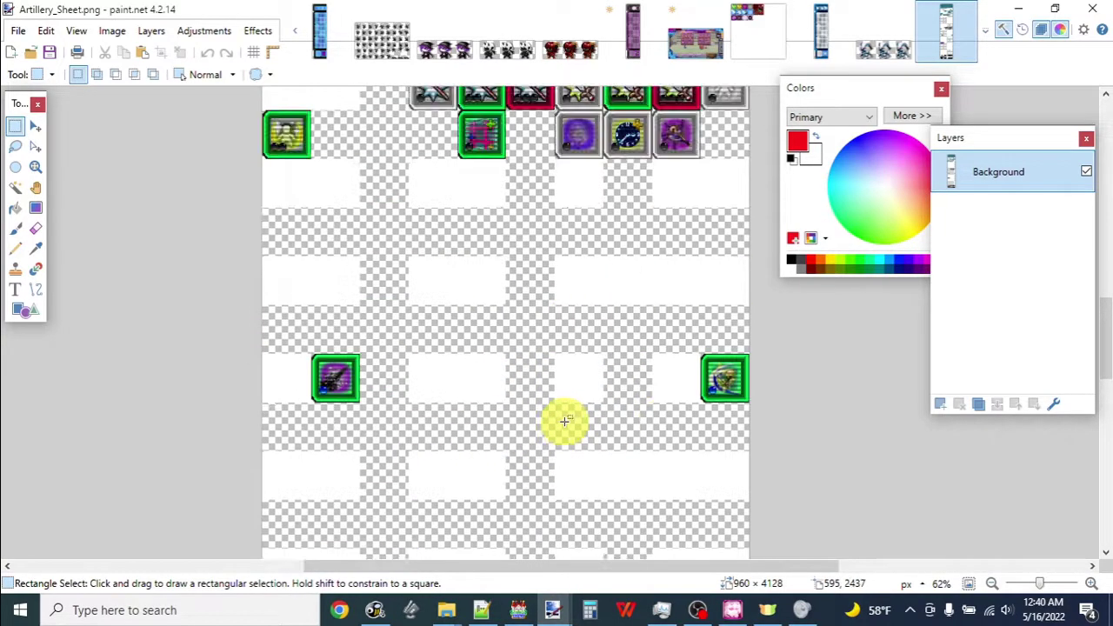
{"action": "scroll", "coordinate": [565, 421], "scroll_direction": "up", "scroll_amount": 3}
{"action": "scroll", "coordinate": [534, 374], "scroll_direction": "up", "scroll_amount": 4}
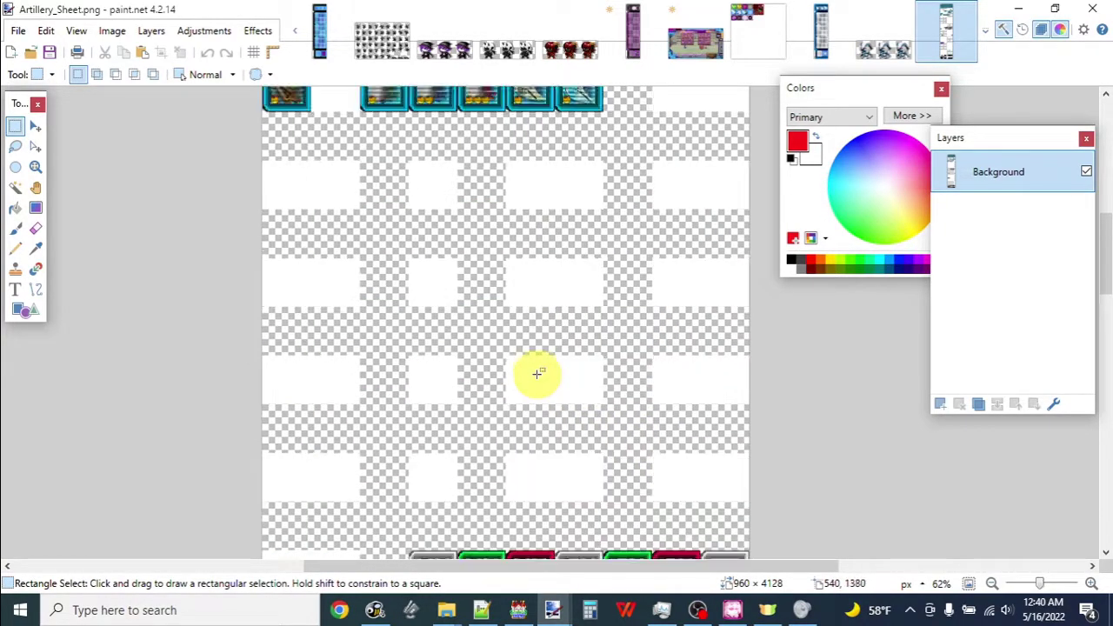
{"action": "scroll", "coordinate": [541, 350], "scroll_direction": "down", "scroll_amount": 3}
{"action": "scroll", "coordinate": [536, 365], "scroll_direction": "down", "scroll_amount": 3}
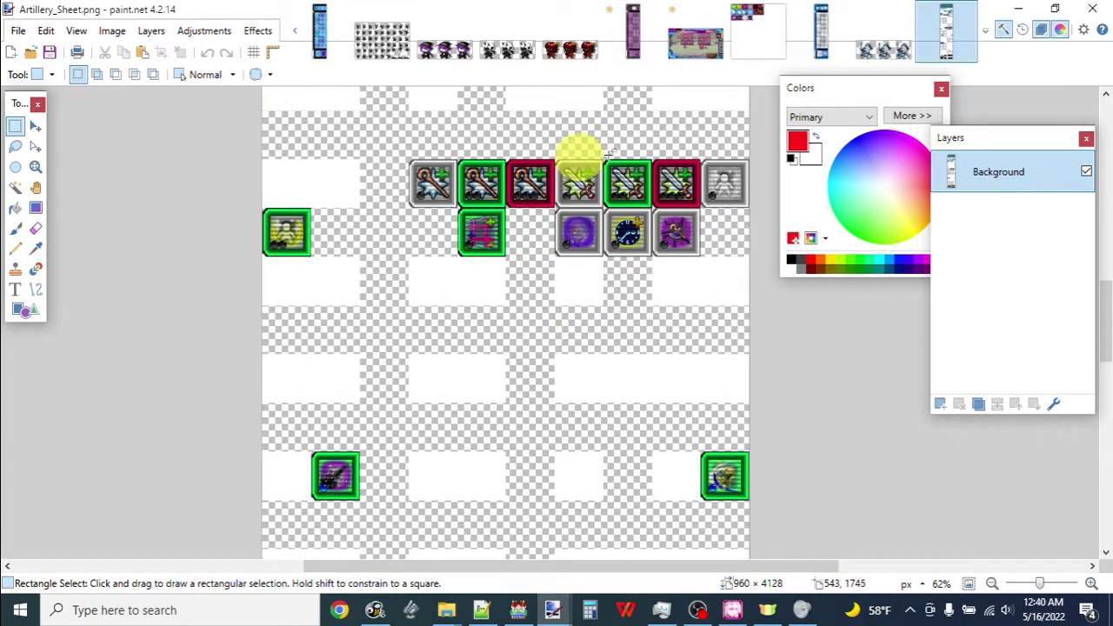
{"action": "scroll", "coordinate": [394, 178], "scroll_direction": "up", "scroll_amount": 4}
{"action": "left_click_drag", "start_coordinate": [485, 179], "coordinate": [233, 224]}
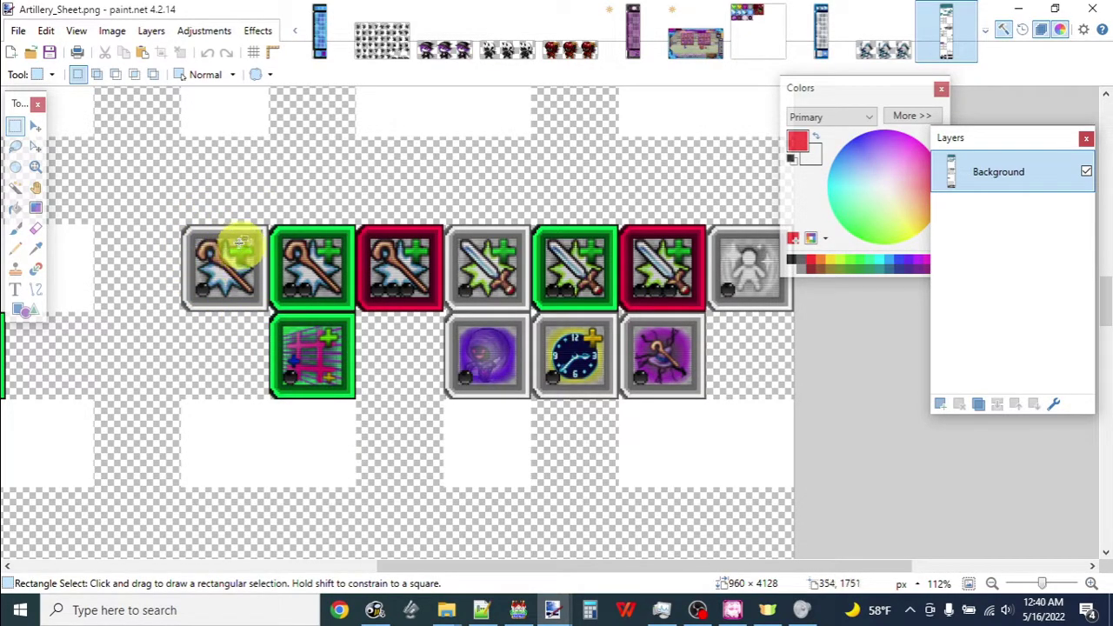
Examine the row of ranked staff and sword icons through to the grey-framed figure icon at its end.
{"action": "left_click_drag", "start_coordinate": [224, 249], "coordinate": [417, 330]}
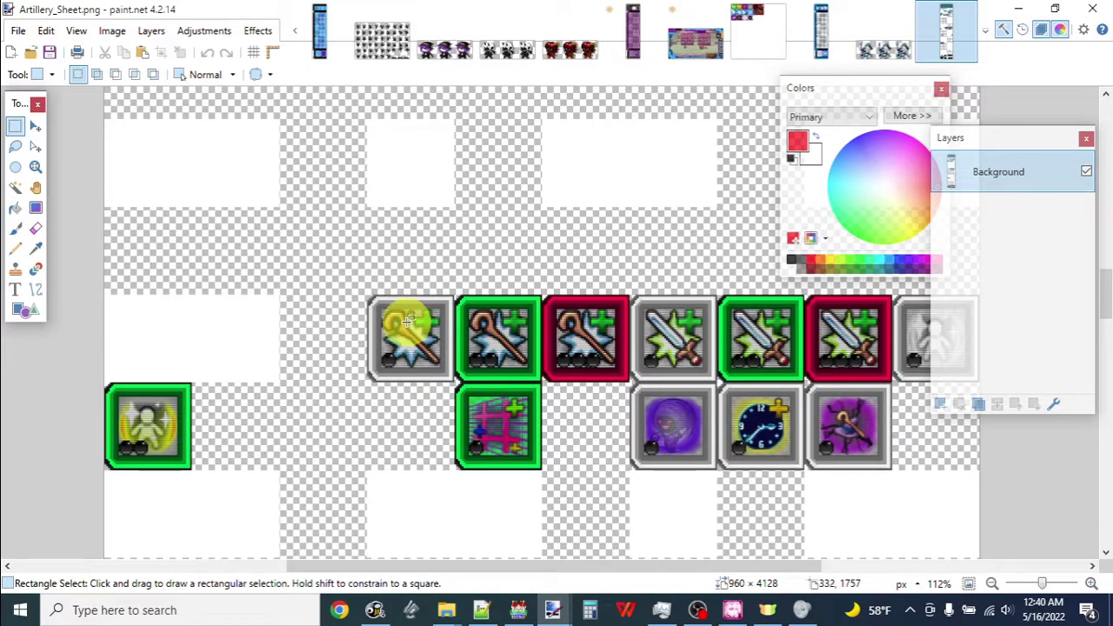
{"action": "left_click_drag", "start_coordinate": [344, 300], "coordinate": [368, 269]}
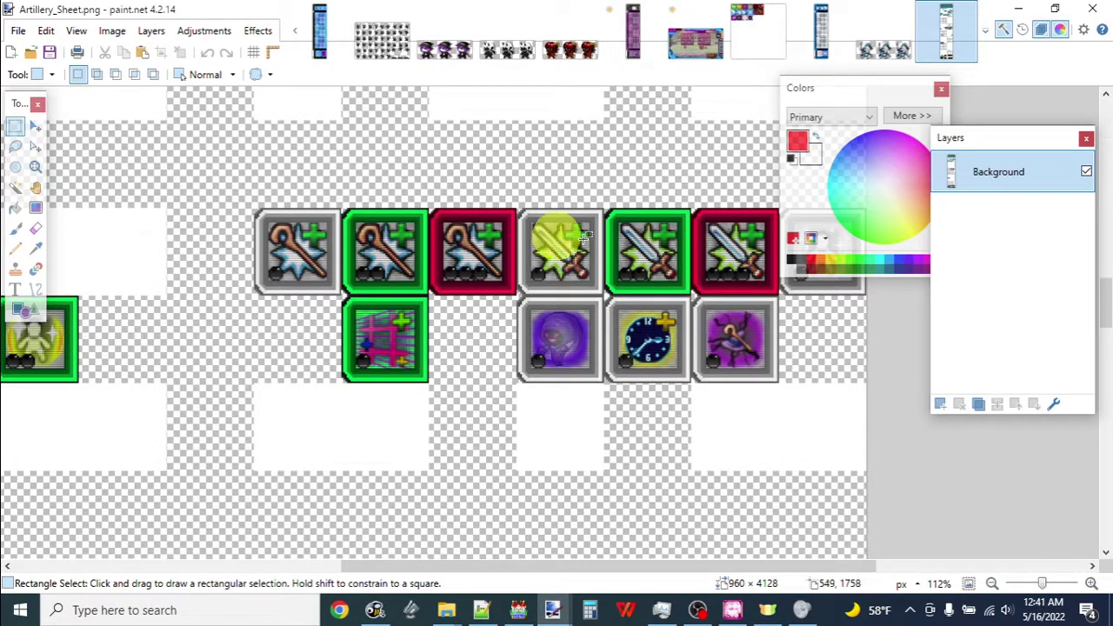
{"action": "scroll", "coordinate": [461, 244], "scroll_direction": "right", "scroll_amount": 3}
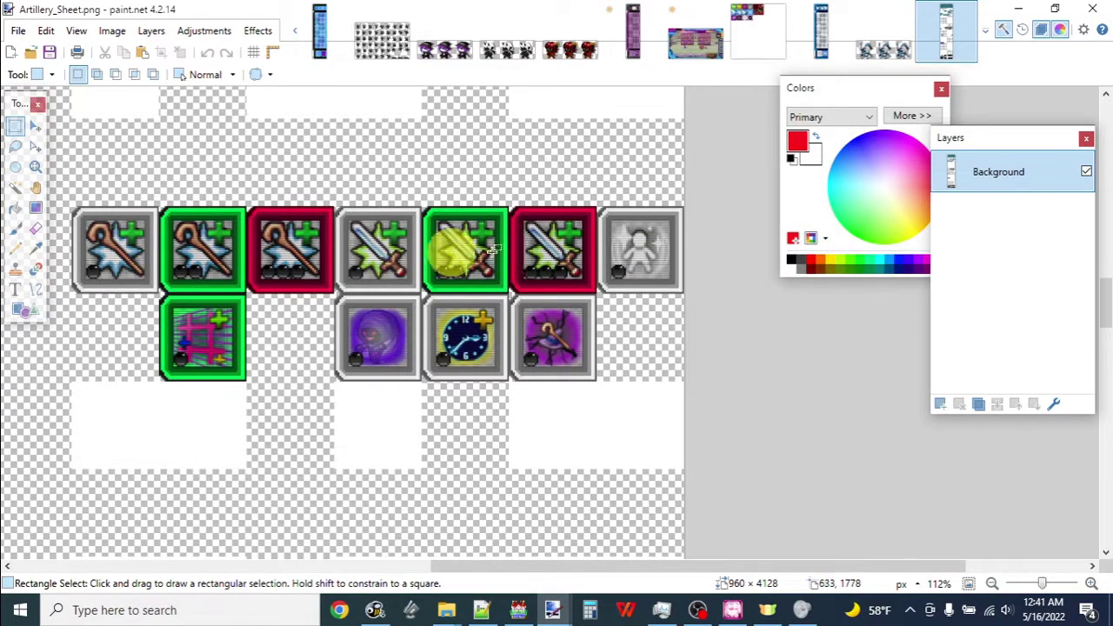
{"action": "left_click_drag", "start_coordinate": [363, 159], "coordinate": [75, 169]}
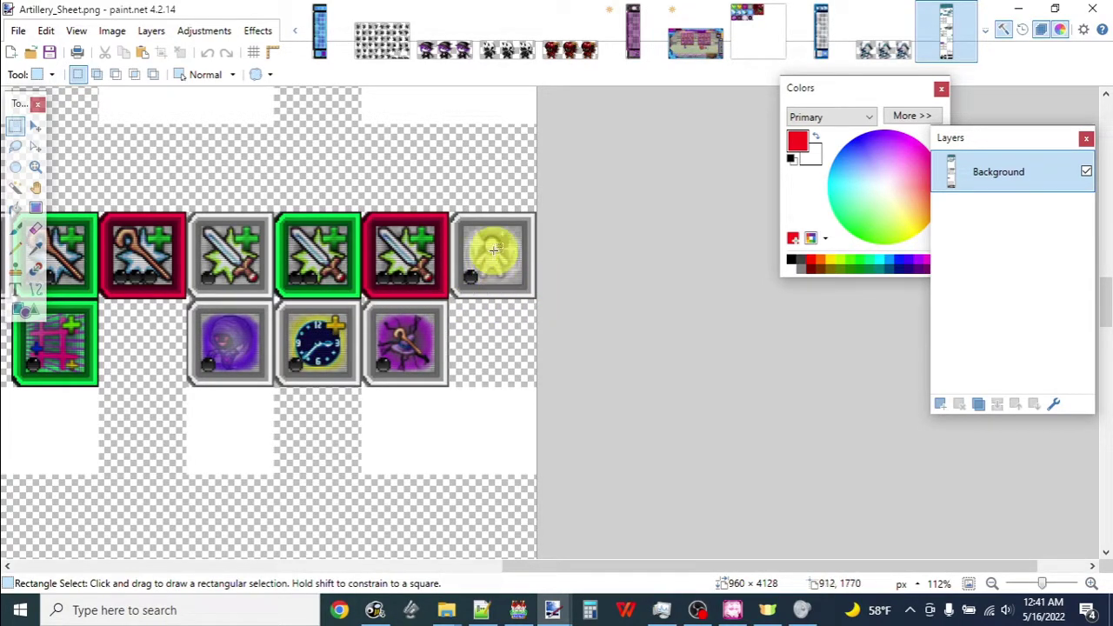
Examine the green-framed figure and grid icons and the purple hooded-figure icon in the row beneath.
{"action": "scroll", "coordinate": [494, 248], "scroll_direction": "left", "scroll_amount": 5}
{"action": "scroll", "coordinate": [494, 248], "scroll_direction": "down", "scroll_amount": 1}
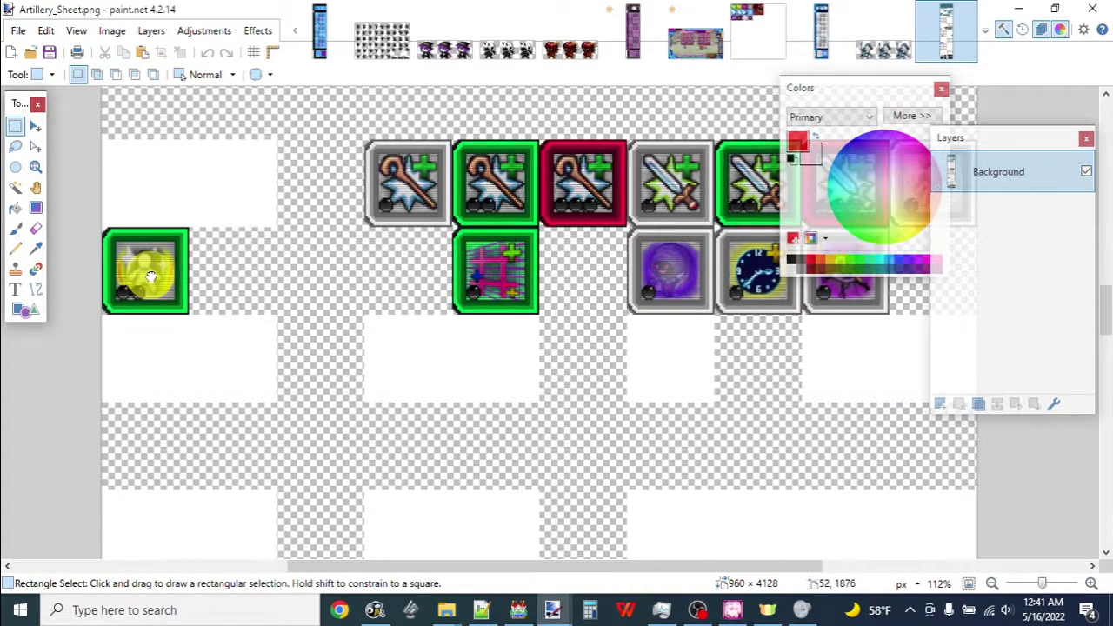
{"action": "scroll", "coordinate": [144, 269], "scroll_direction": "right", "scroll_amount": 3}
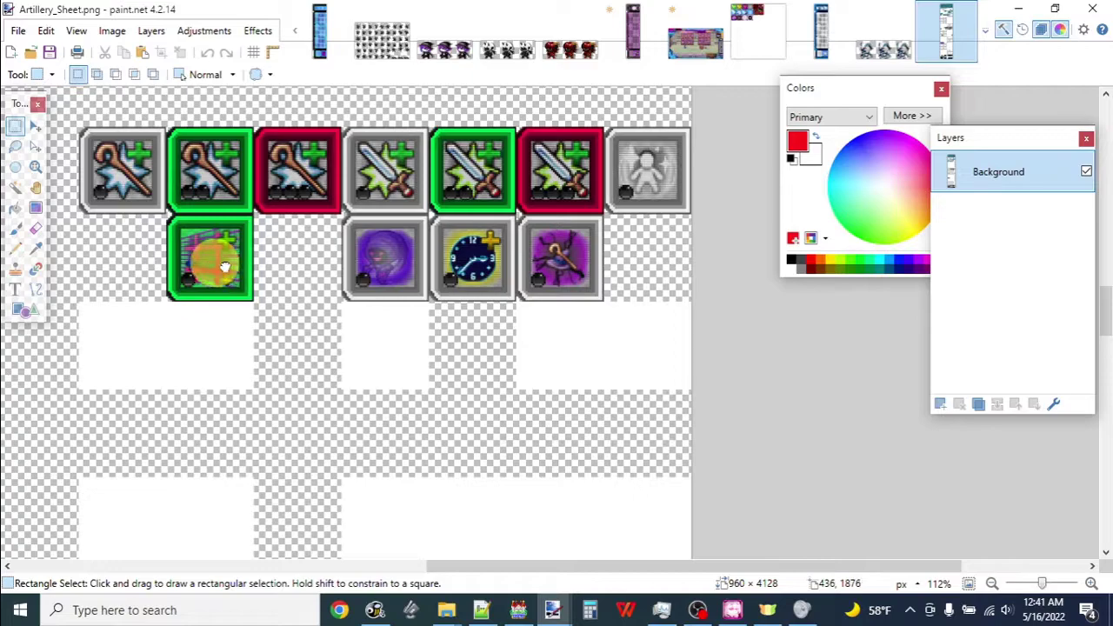
{"action": "scroll", "coordinate": [220, 277], "scroll_direction": "left", "scroll_amount": 1}
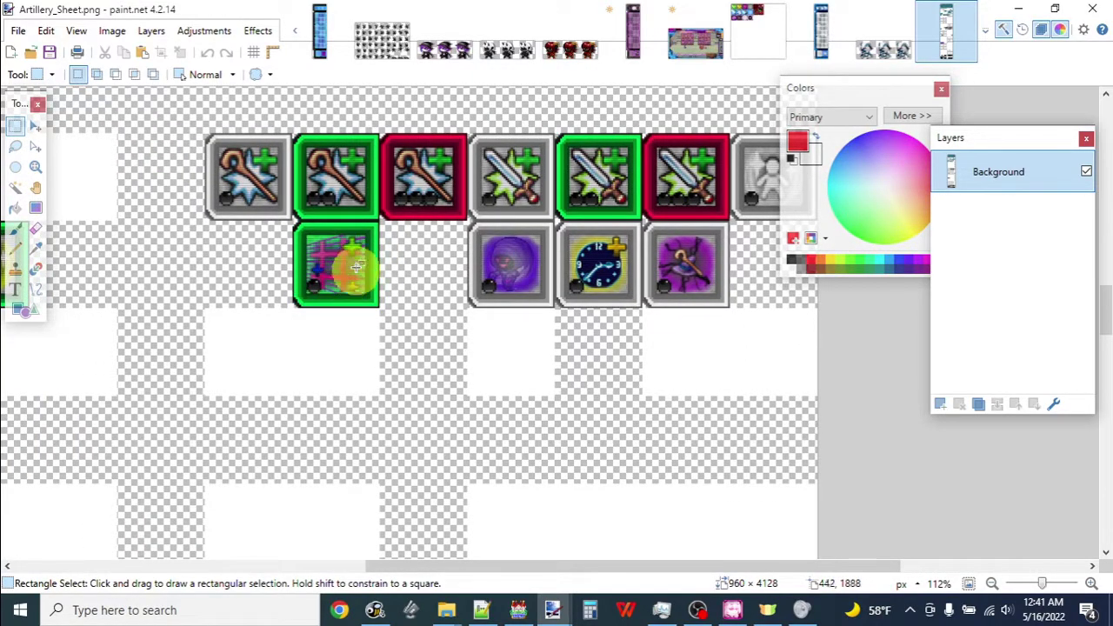
{"action": "scroll", "coordinate": [386, 327], "scroll_direction": "right", "scroll_amount": 1}
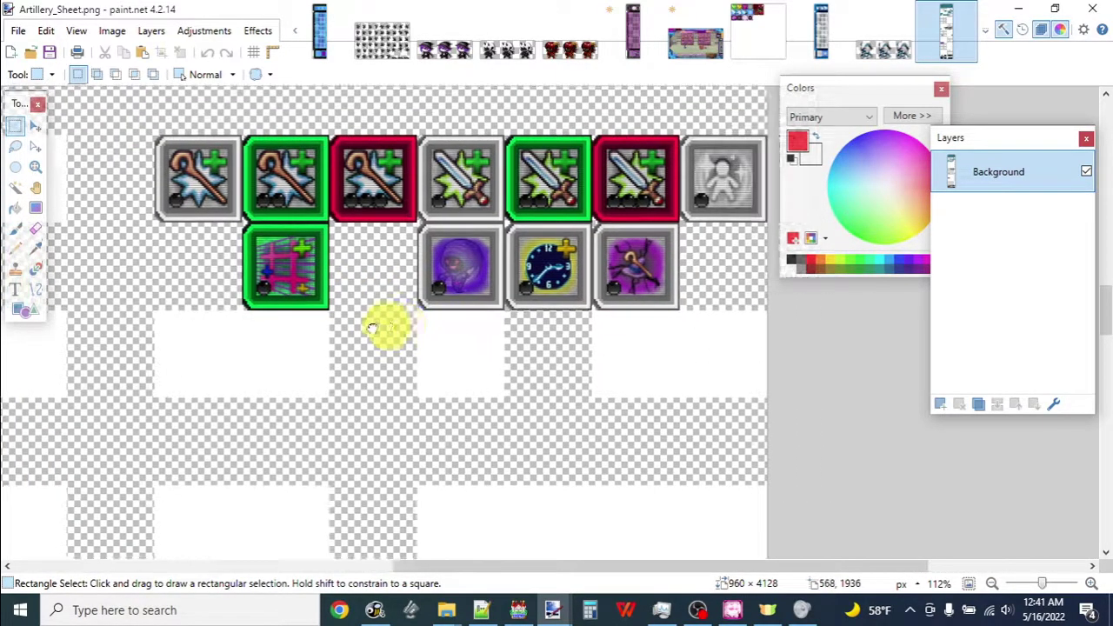
{"action": "scroll", "coordinate": [386, 326], "scroll_direction": "right", "scroll_amount": 2}
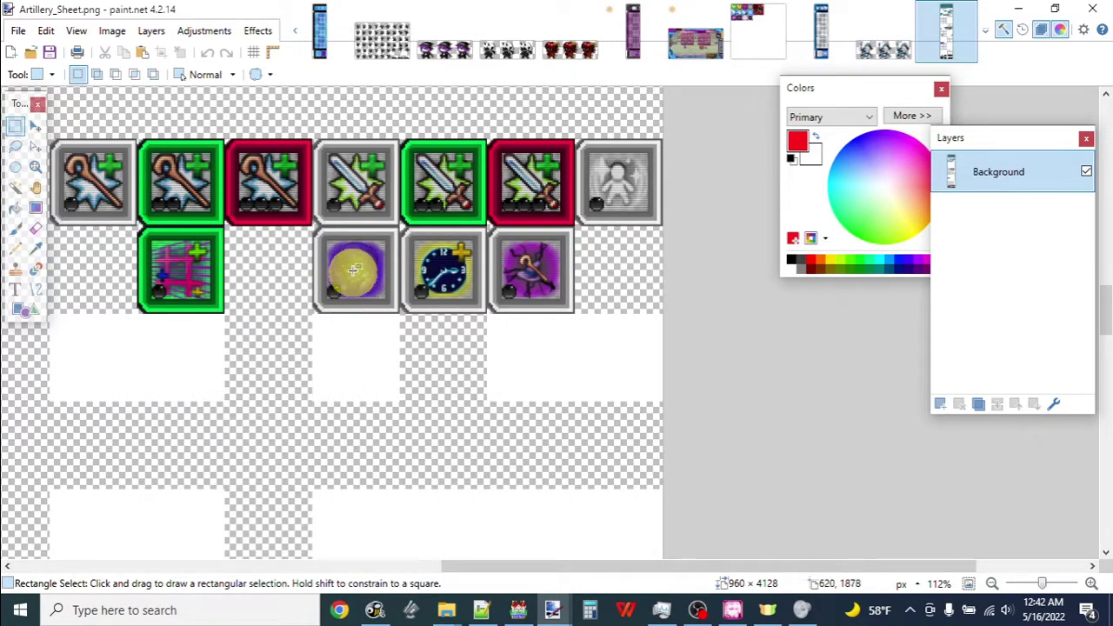
{"action": "scroll", "coordinate": [359, 284], "scroll_direction": "up", "scroll_amount": 1}
{"action": "scroll", "coordinate": [359, 284], "scroll_direction": "up", "scroll_amount": 1}
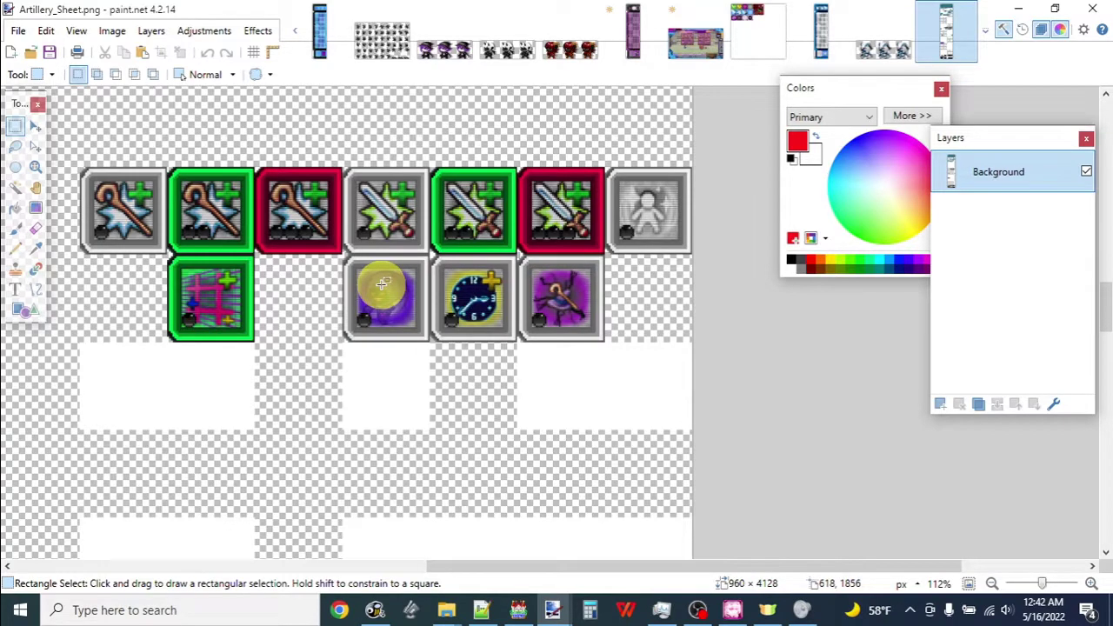
Show the three magenta-framed icons further down the sheet and compare their blue orb markings.
{"action": "scroll", "coordinate": [261, 89], "scroll_direction": "down", "scroll_amount": 10}
{"action": "scroll", "coordinate": [217, 261], "scroll_direction": "left", "scroll_amount": 3}
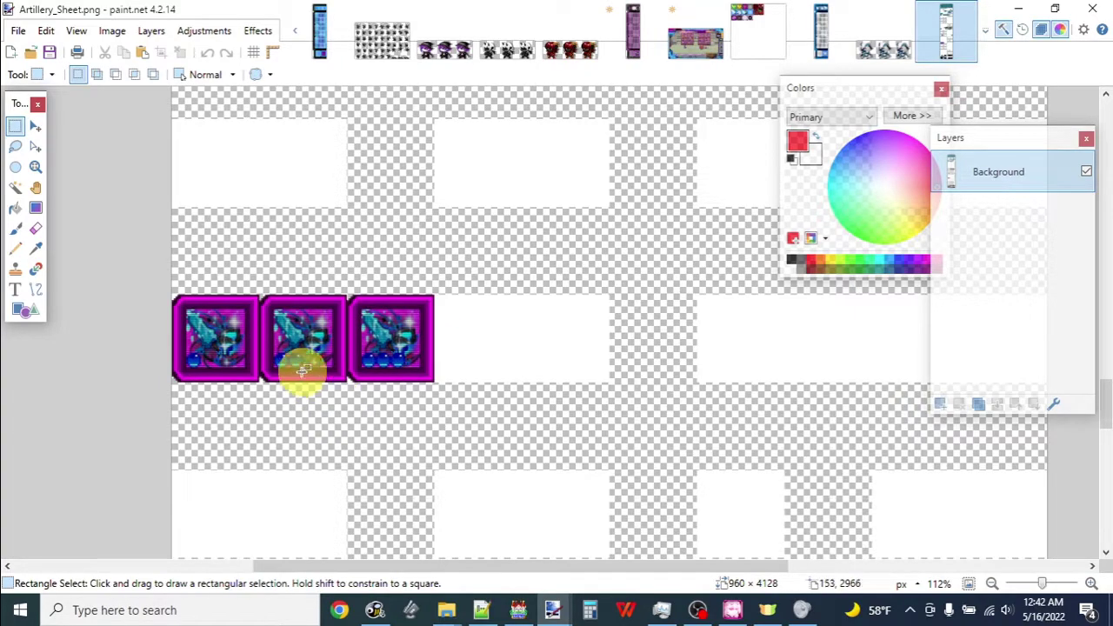
{"action": "left_click_drag", "start_coordinate": [376, 343], "coordinate": [337, 326]}
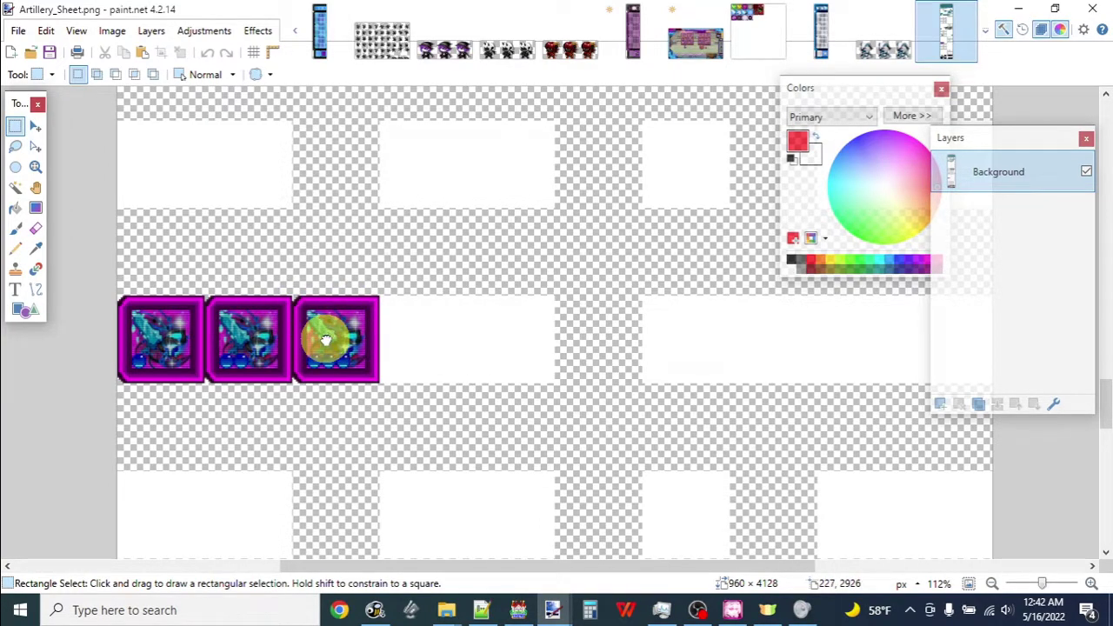
{"action": "left_click_drag", "start_coordinate": [318, 336], "coordinate": [202, 409]}
Return to the grey-framed icon group and examine the clock icon beneath the sword icons.
{"action": "scroll", "coordinate": [378, 335], "scroll_direction": "up", "scroll_amount": 5}
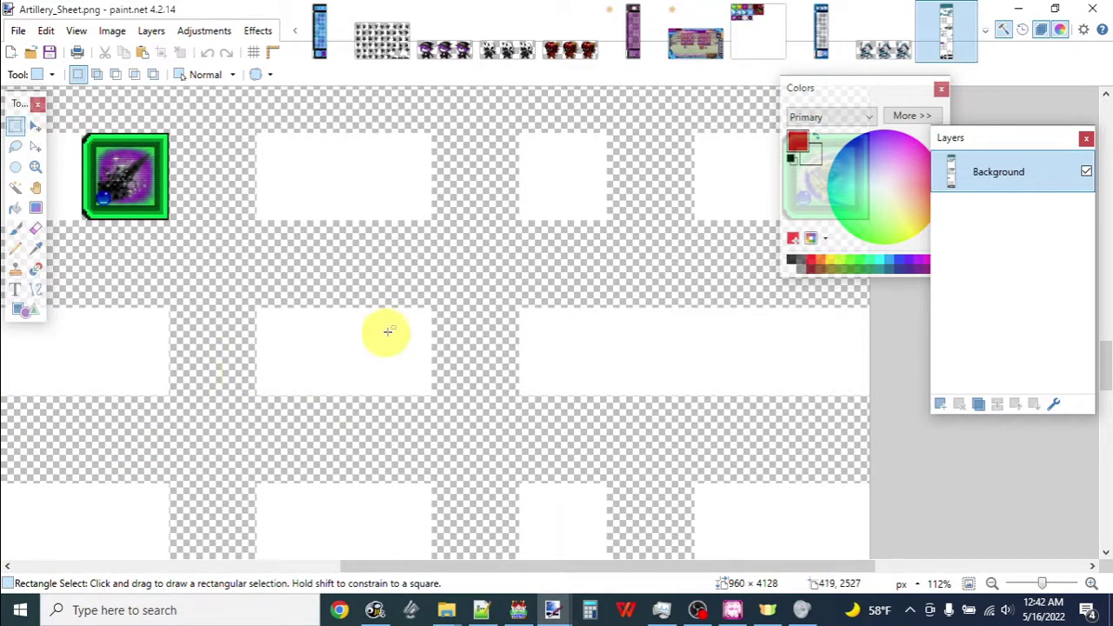
{"action": "scroll", "coordinate": [156, 484], "scroll_direction": "right", "scroll_amount": 3}
{"action": "scroll", "coordinate": [281, 237], "scroll_direction": "up", "scroll_amount": 2}
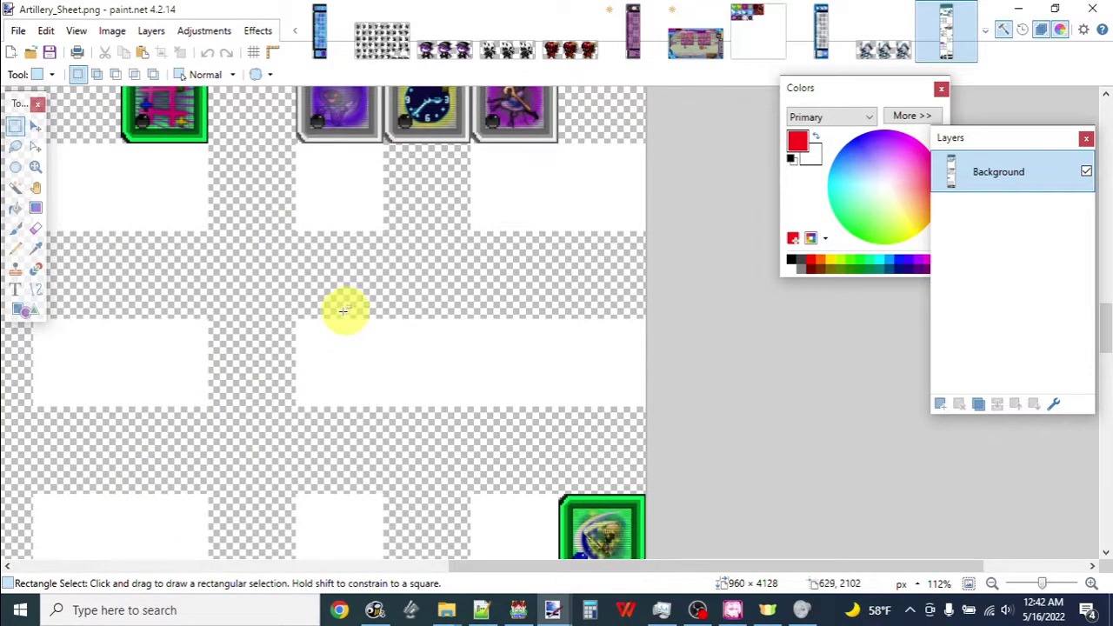
{"action": "scroll", "coordinate": [342, 308], "scroll_direction": "up", "scroll_amount": 2}
{"action": "scroll", "coordinate": [339, 342], "scroll_direction": "right", "scroll_amount": 1}
{"action": "left_click_drag", "start_coordinate": [247, 336], "coordinate": [462, 266]}
{"action": "left_click_drag", "start_coordinate": [529, 256], "coordinate": [405, 287]}
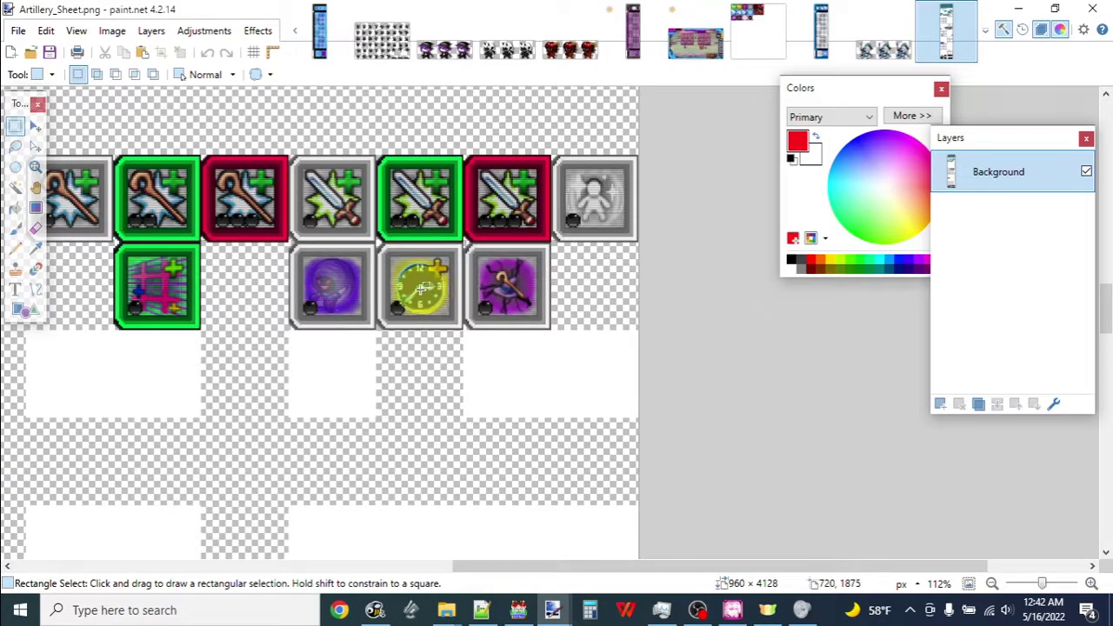
{"action": "left_click_drag", "start_coordinate": [460, 336], "coordinate": [543, 425]}
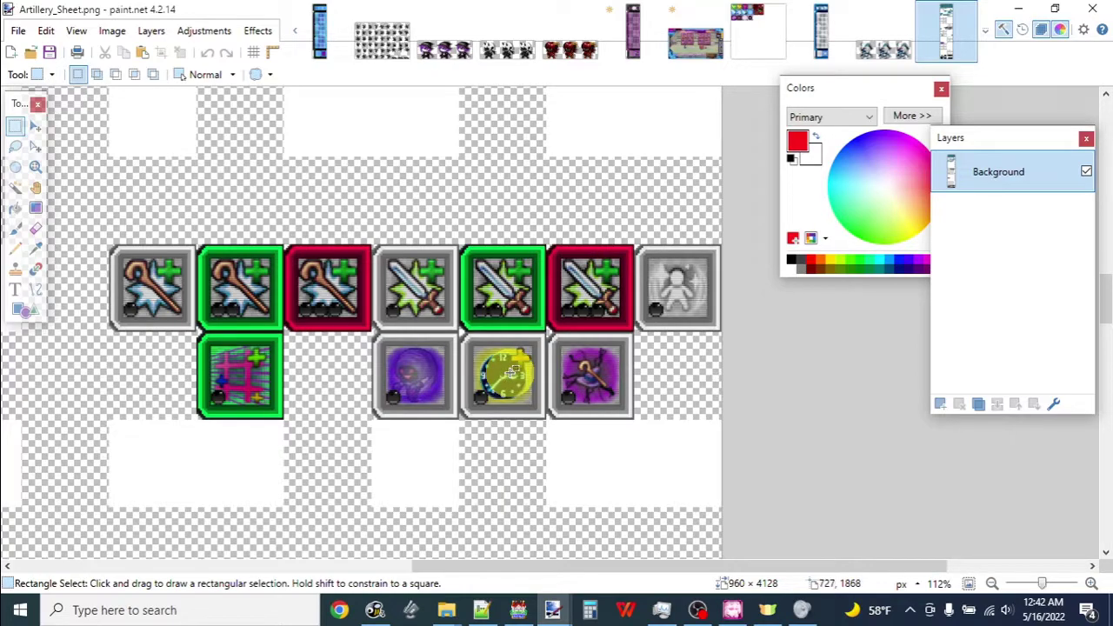
{"action": "left_click_drag", "start_coordinate": [504, 390], "coordinate": [514, 297]}
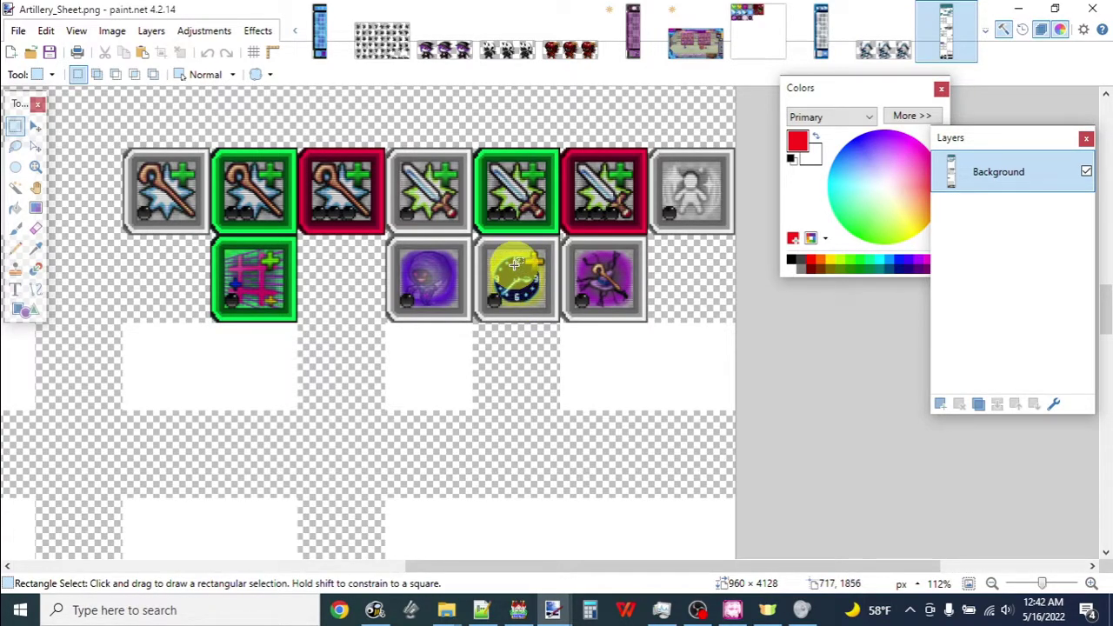
{"action": "left_click_drag", "start_coordinate": [462, 330], "coordinate": [395, 314]}
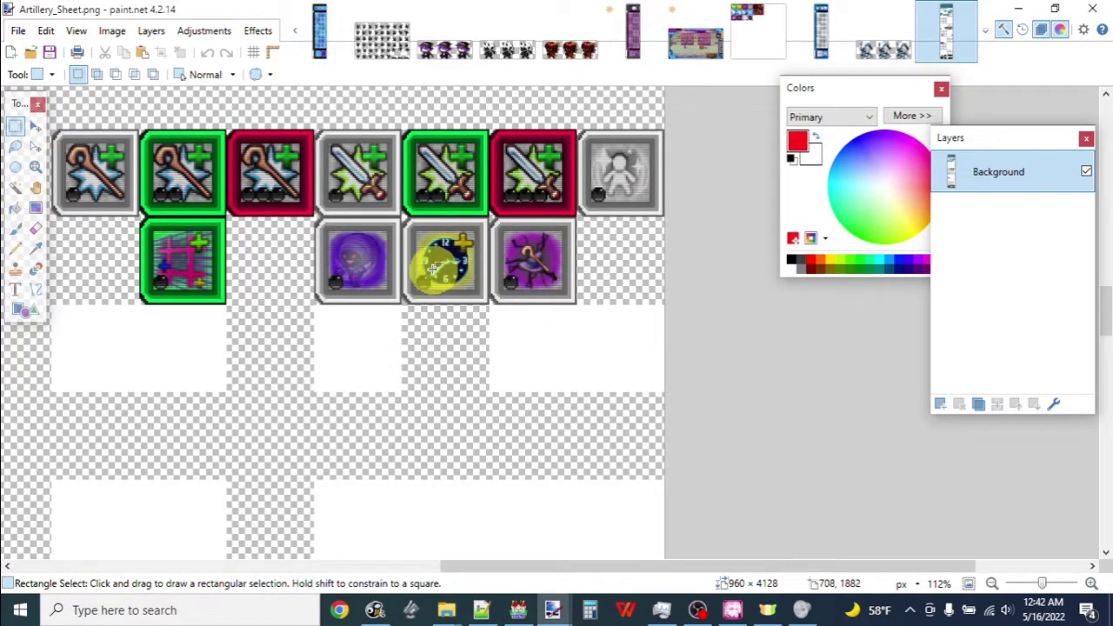
Compare the clock icon and its neighbouring purple hooded-figure icon with the rest of the grey- and green-framed group.
{"action": "scroll", "coordinate": [397, 356], "scroll_direction": "down", "scroll_amount": 5}
{"action": "scroll", "coordinate": [404, 346], "scroll_direction": "up", "scroll_amount": 3}
{"action": "scroll", "coordinate": [404, 346], "scroll_direction": "up", "scroll_amount": 1}
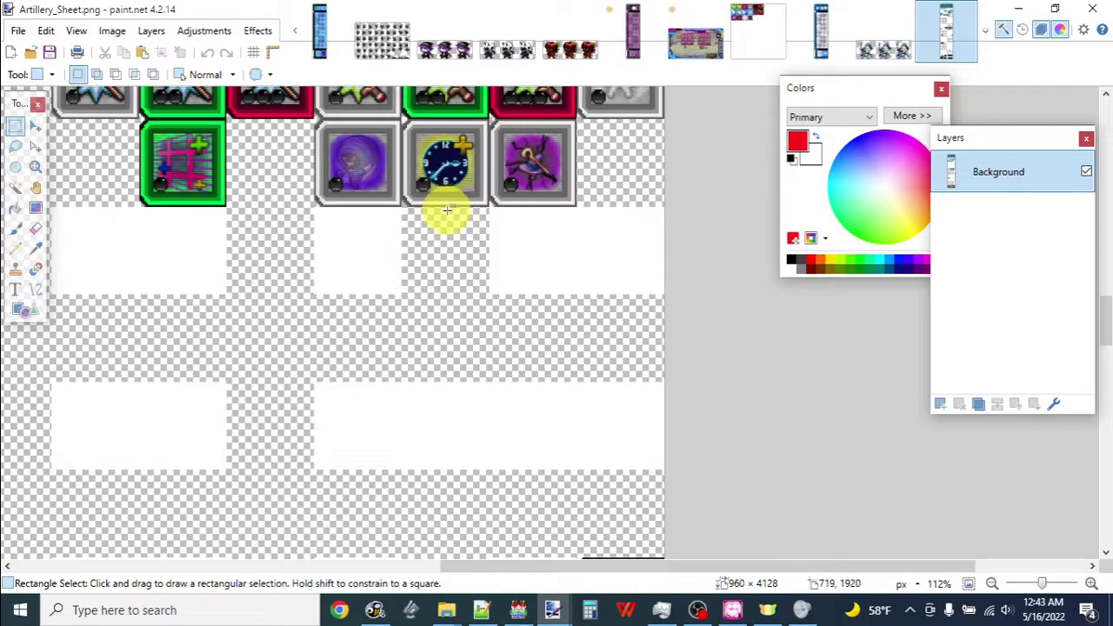
{"action": "left_click_drag", "start_coordinate": [448, 162], "coordinate": [458, 291]}
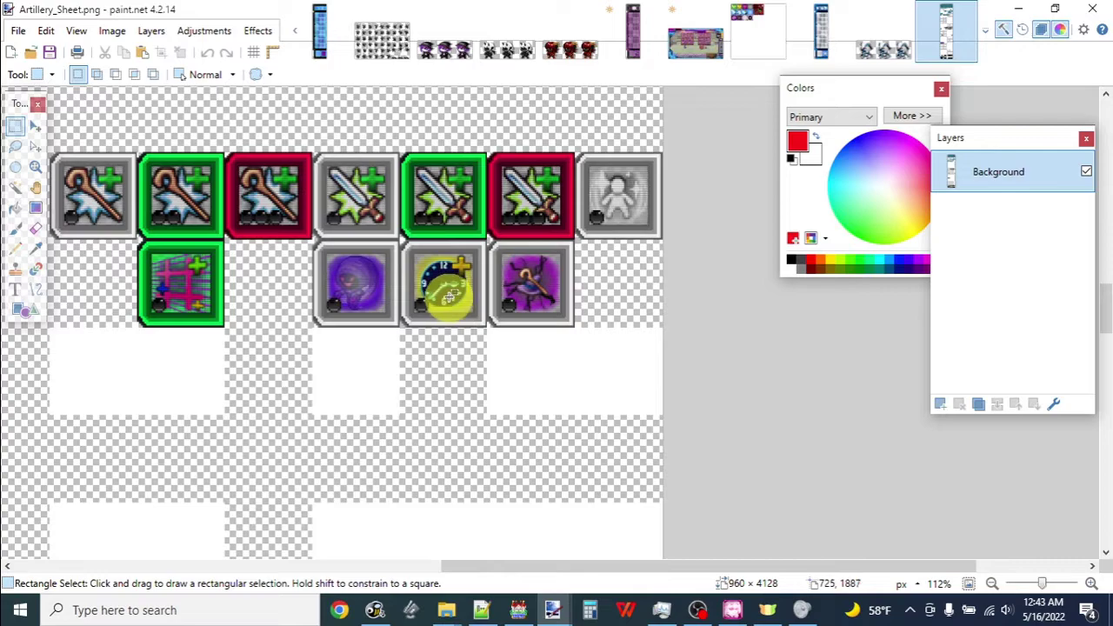
{"action": "scroll", "coordinate": [449, 296], "scroll_direction": "down", "scroll_amount": 2}
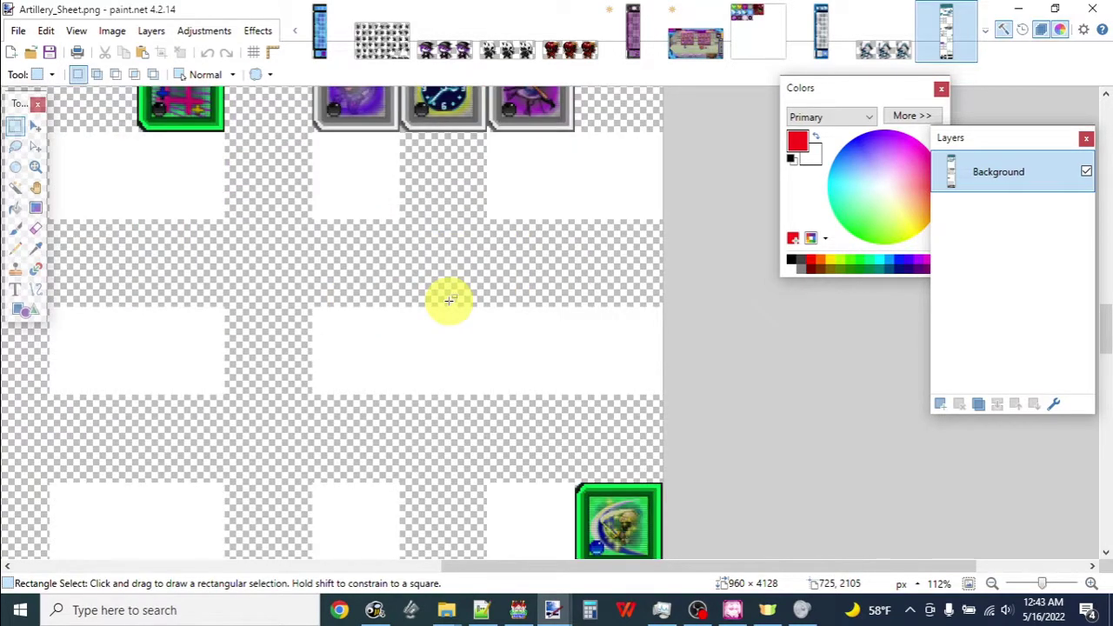
{"action": "scroll", "coordinate": [449, 300], "scroll_direction": "down", "scroll_amount": 2}
{"action": "left_click_drag", "start_coordinate": [343, 241], "coordinate": [347, 479]}
{"action": "left_click_drag", "start_coordinate": [410, 297], "coordinate": [499, 336]}
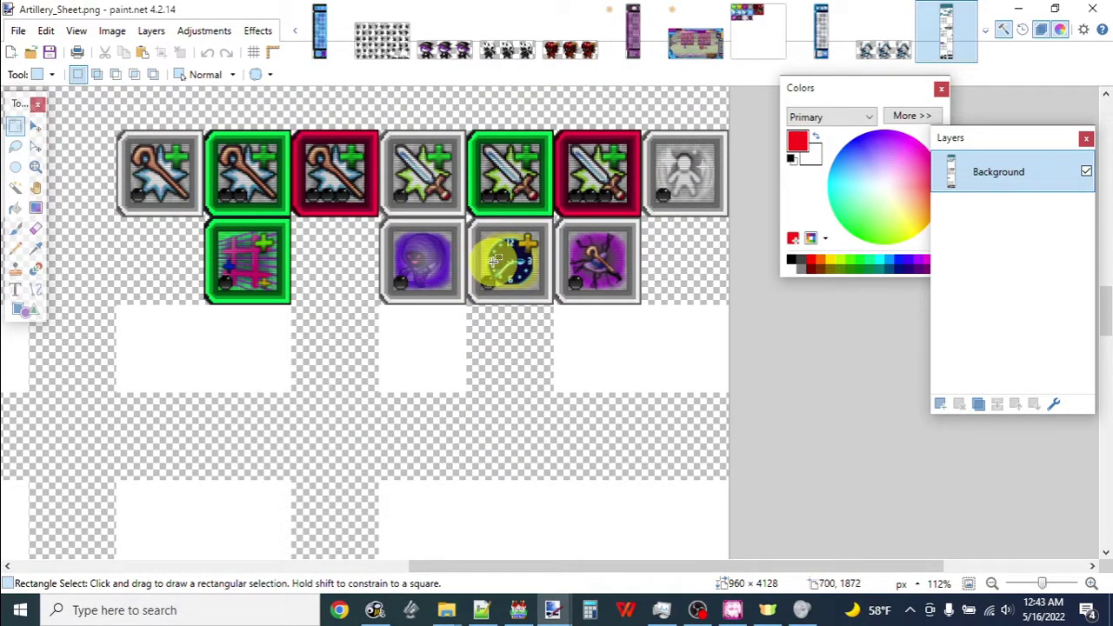
{"action": "left_click_drag", "start_coordinate": [423, 256], "coordinate": [492, 278]}
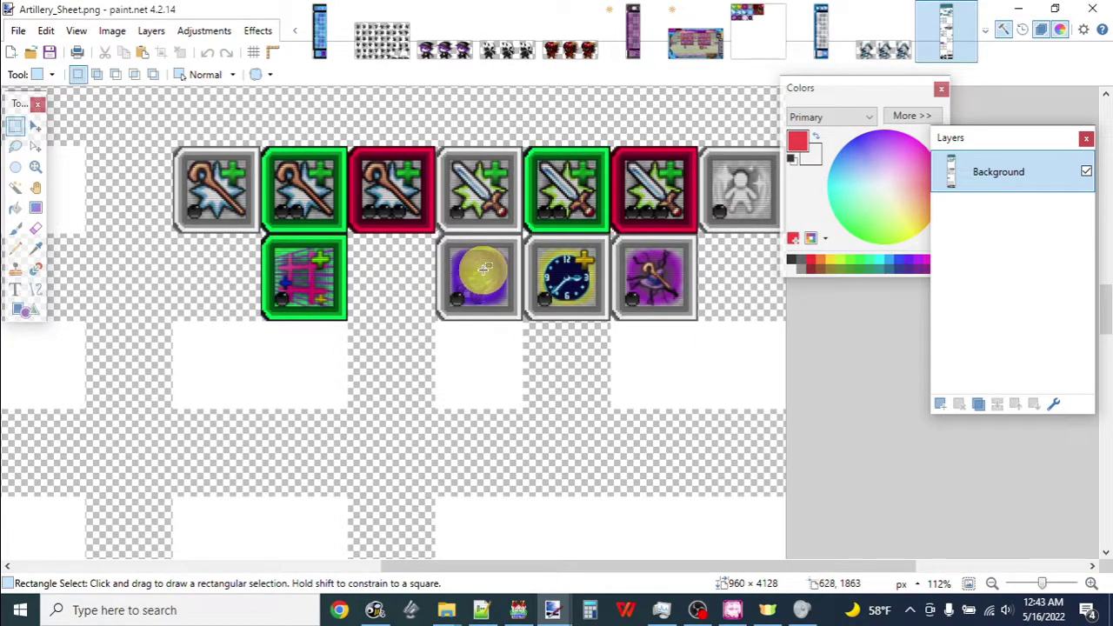
{"action": "scroll", "coordinate": [455, 266], "scroll_direction": "right", "scroll_amount": 2}
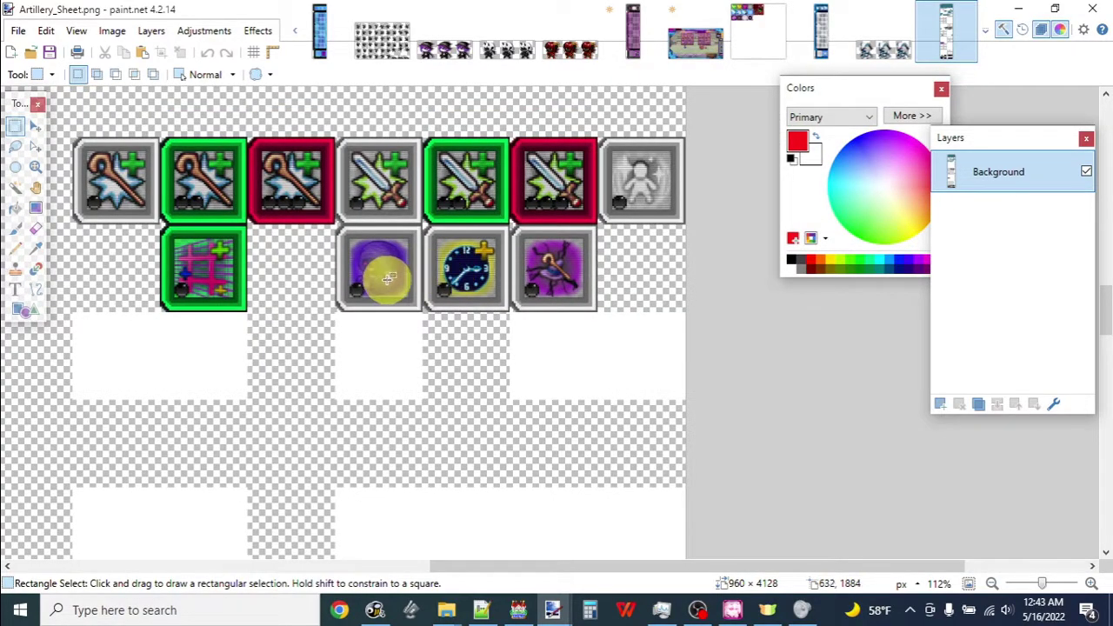
{"action": "left_click_drag", "start_coordinate": [400, 280], "coordinate": [438, 385]}
{"action": "left_click_drag", "start_coordinate": [525, 388], "coordinate": [321, 193]}
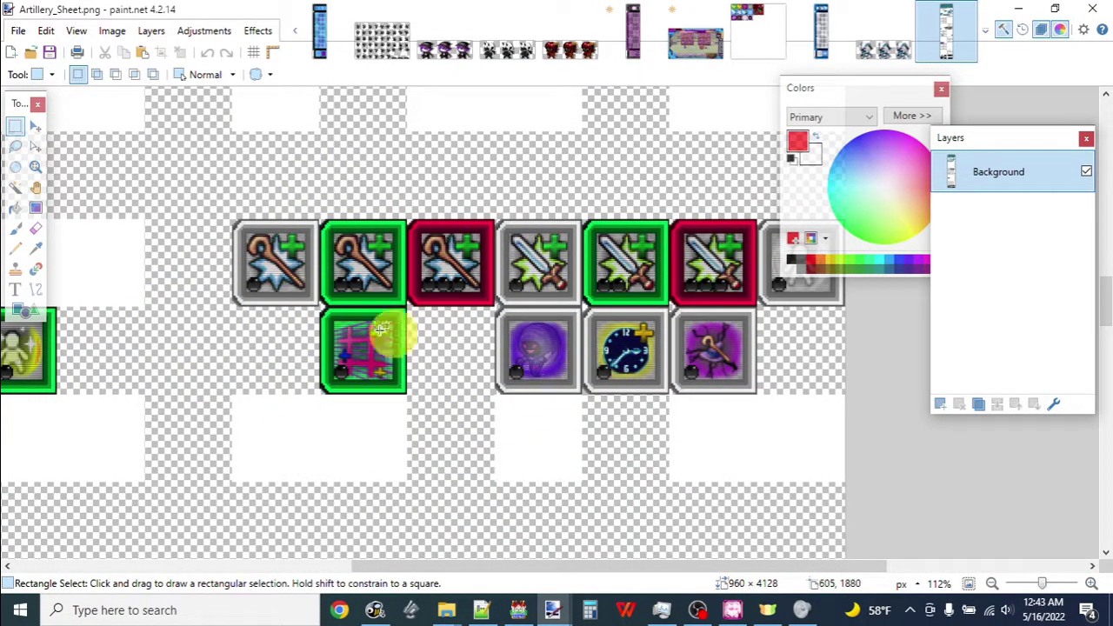
Switch to the running Zolla's Nightmare game and open Zolla's equipment screen from the Status entry.
{"action": "left_click", "coordinate": [736, 611]}
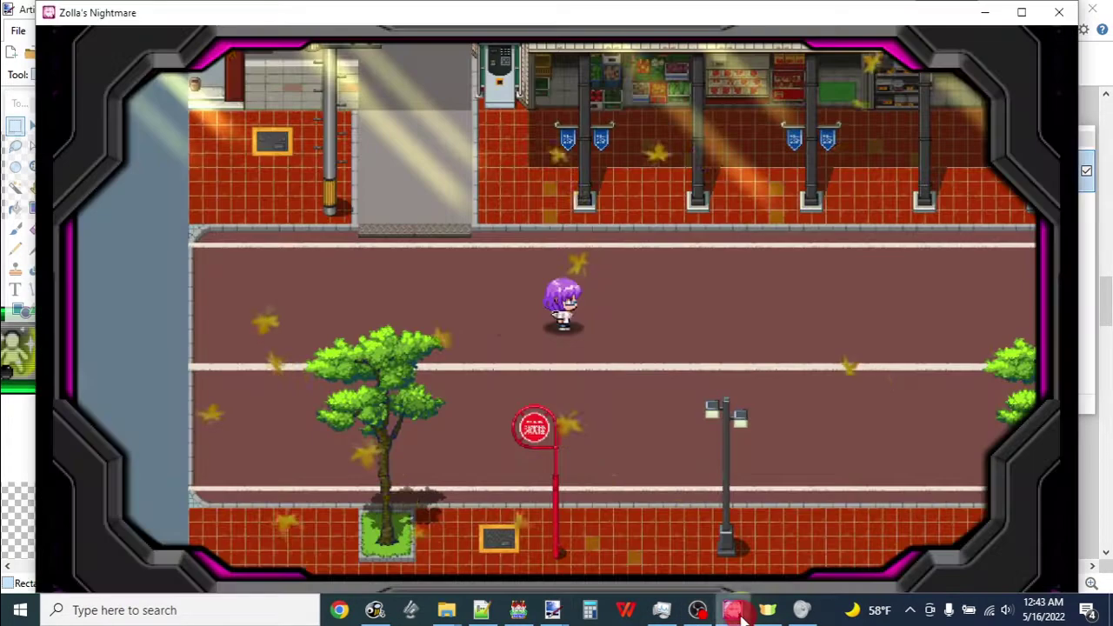
{"action": "key", "text": "Escape"}
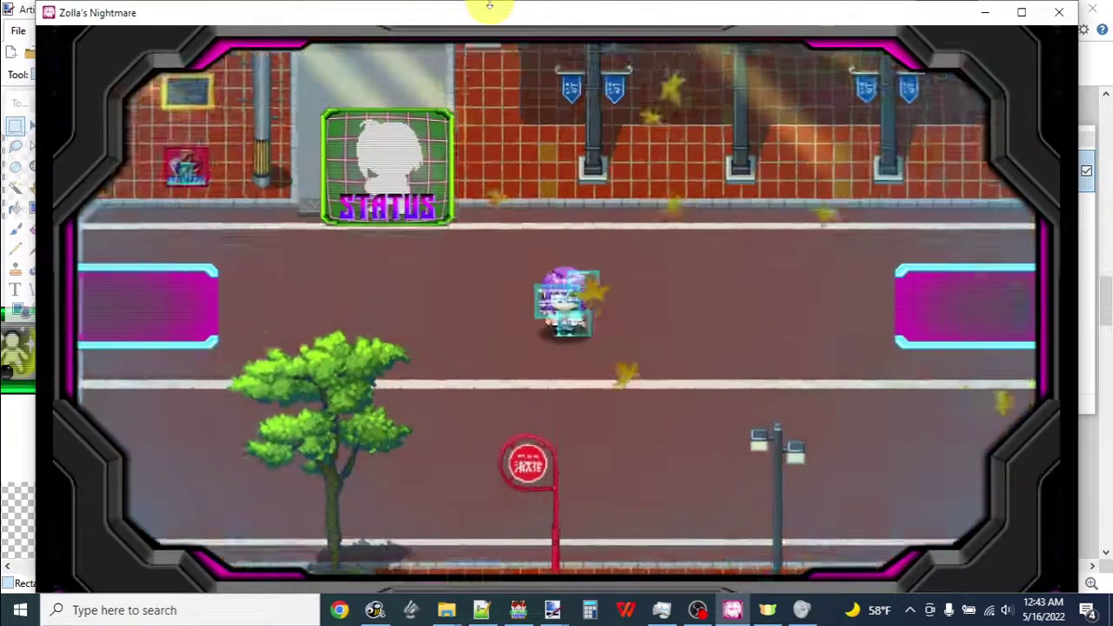
{"action": "key", "text": "Return"}
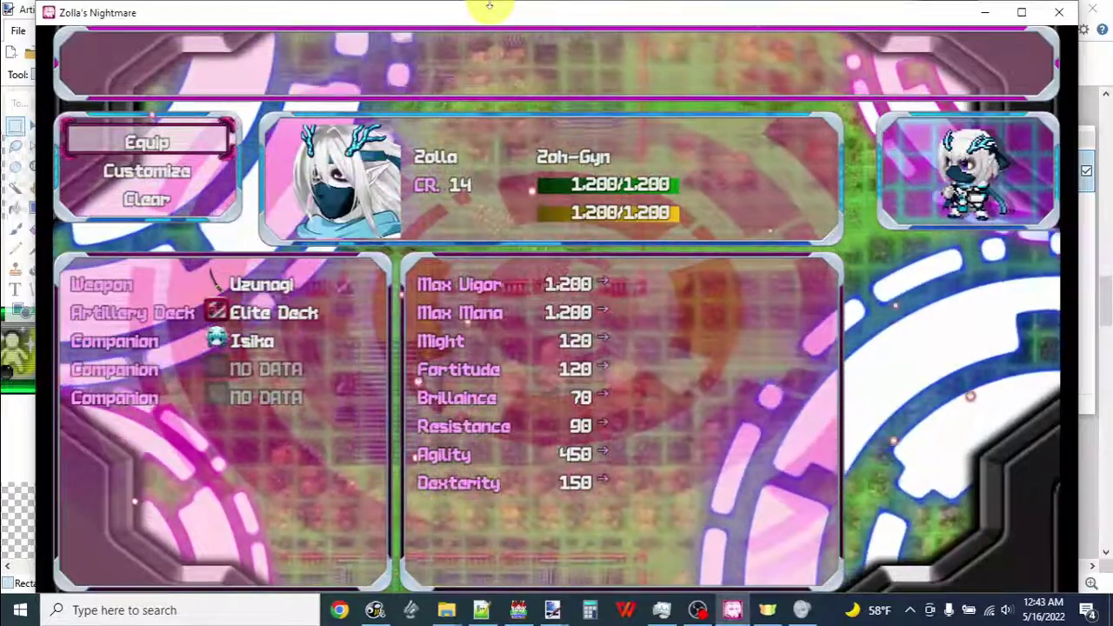
Equip the Combat Deck in Zolla's Artillery Deck slot.
{"action": "key", "text": "Return"}
{"action": "key", "text": "Escape"}
{"action": "key", "text": "Return"}
{"action": "key", "text": "Down"}
{"action": "key", "text": "Return"}
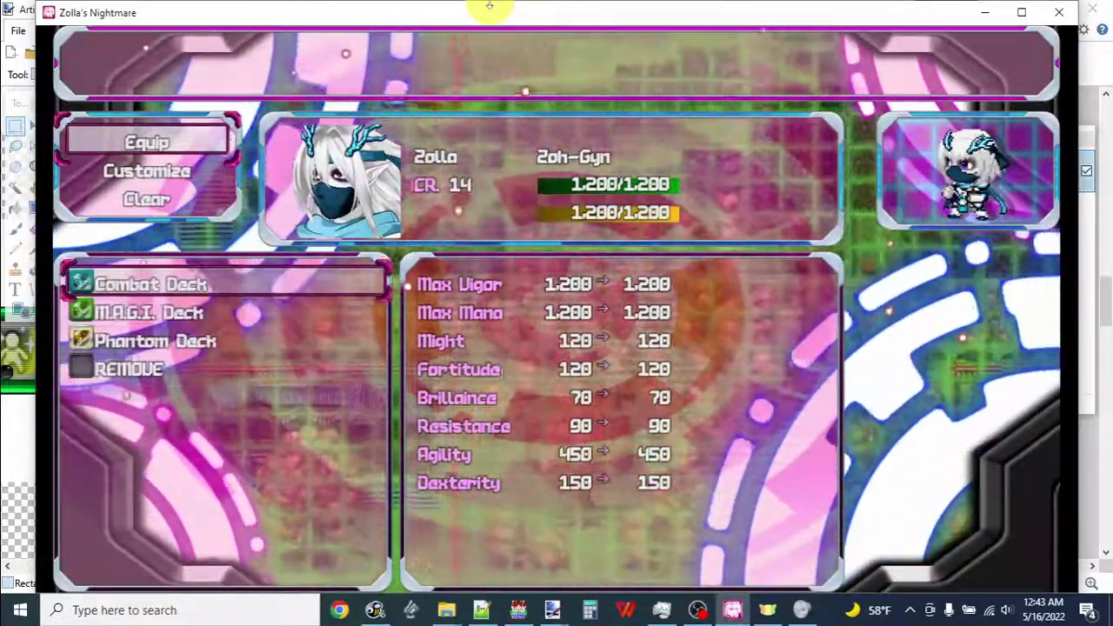
{"action": "key", "text": "Return"}
{"action": "key", "text": "Escape"}
Open the Combat Deck for customization and look through its blue artillery slots and green passive slots.
{"action": "key", "text": "Down"}
{"action": "key", "text": "Return"}
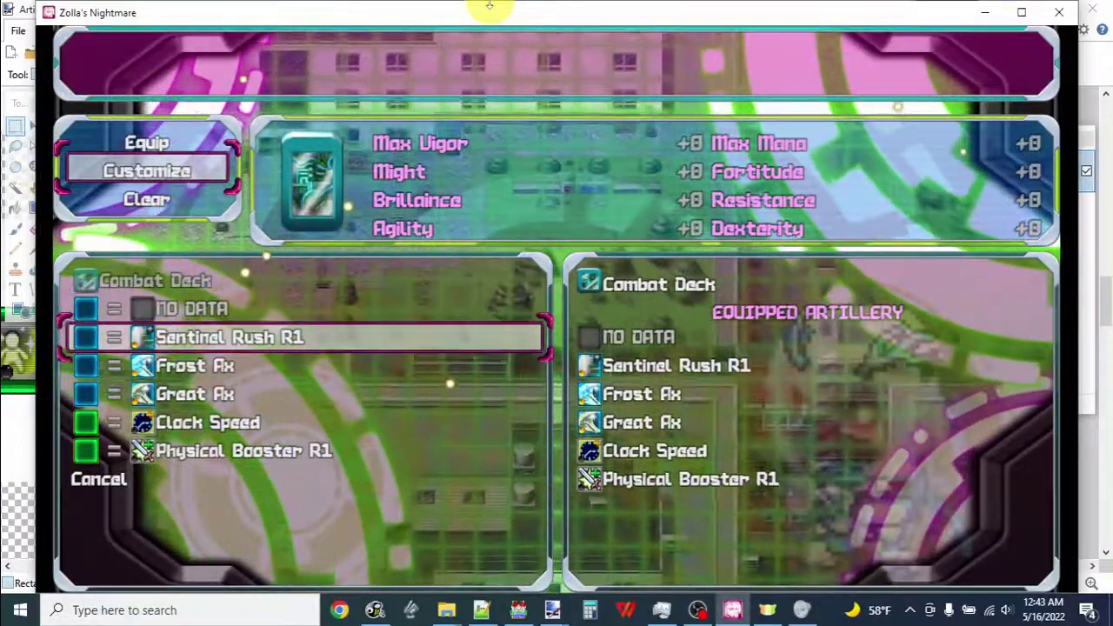
{"action": "key", "text": "Down"}
{"action": "key", "text": "Down"}
{"action": "key", "text": "Down"}
{"action": "key", "text": "Down"}
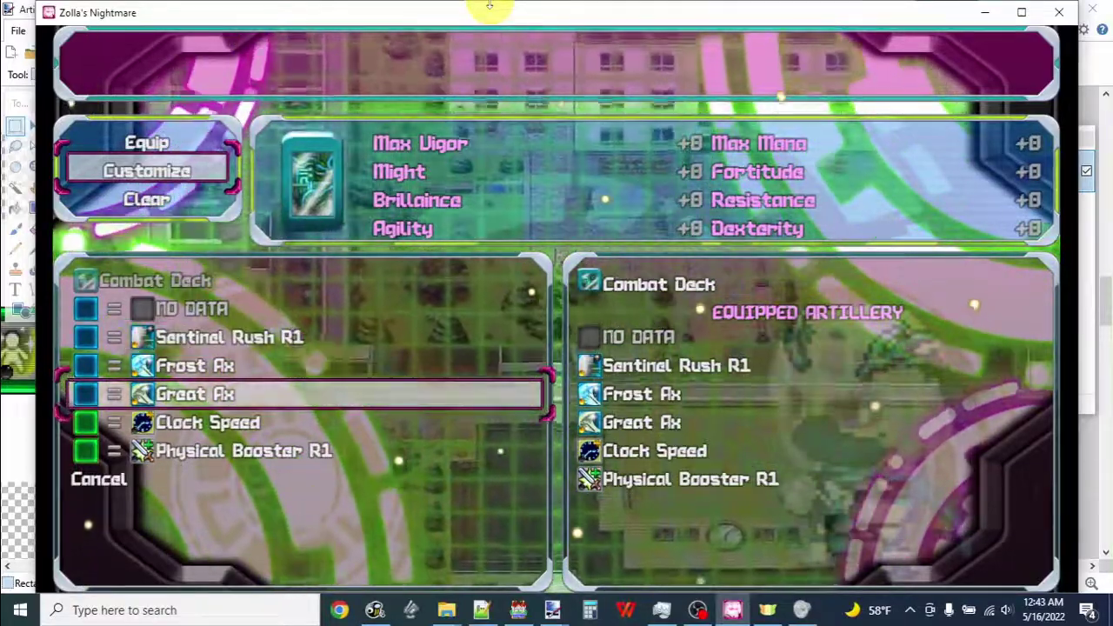
{"action": "key", "text": "Up"}
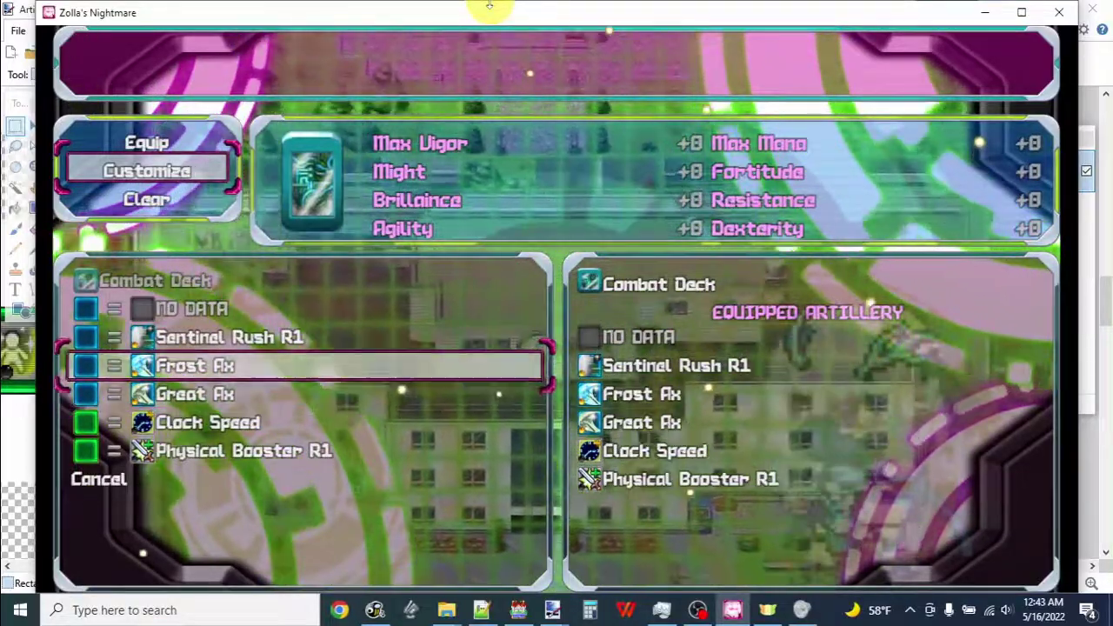
{"action": "key", "text": "Down"}
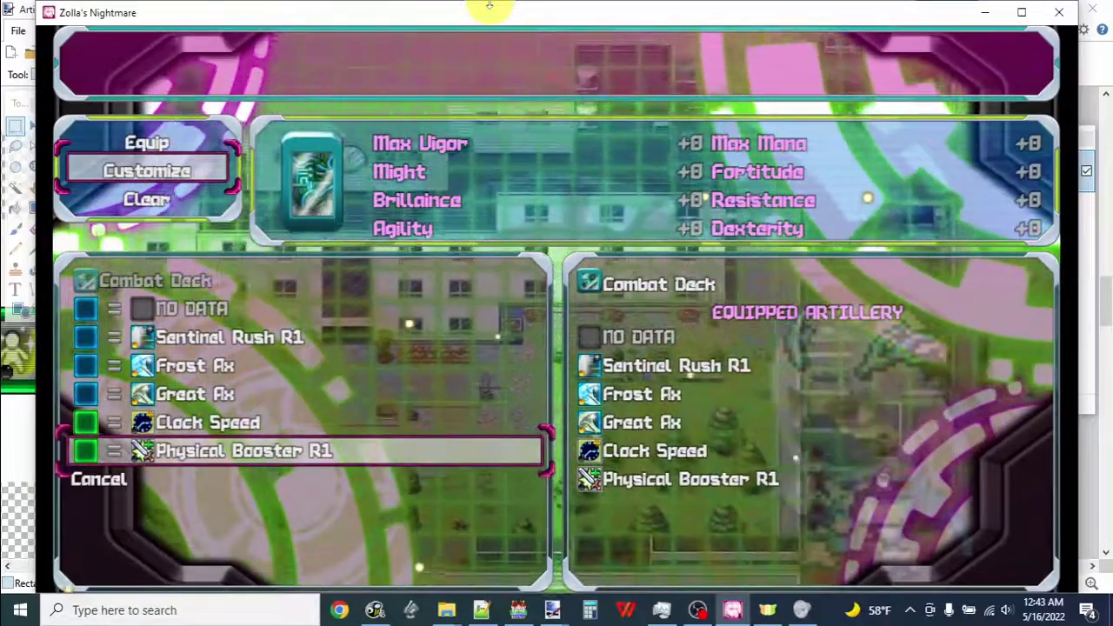
{"action": "key", "text": "Up"}
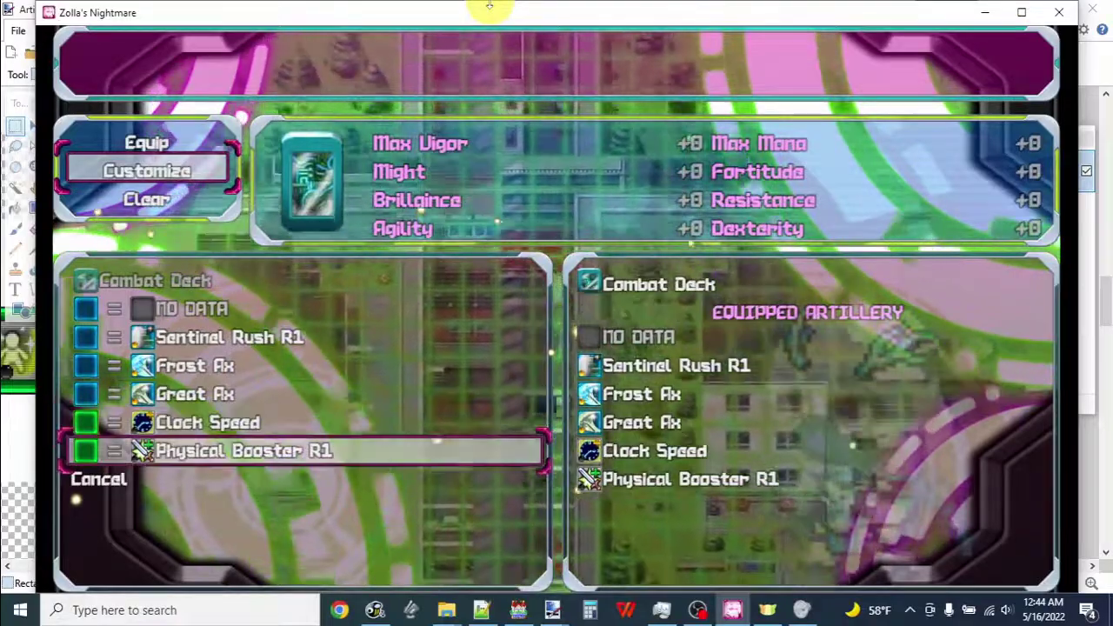
Go back over the Combat Deck's blue slots, ending on the empty NO DATA slot.
{"action": "key", "text": "Down"}
{"action": "key", "text": "Down"}
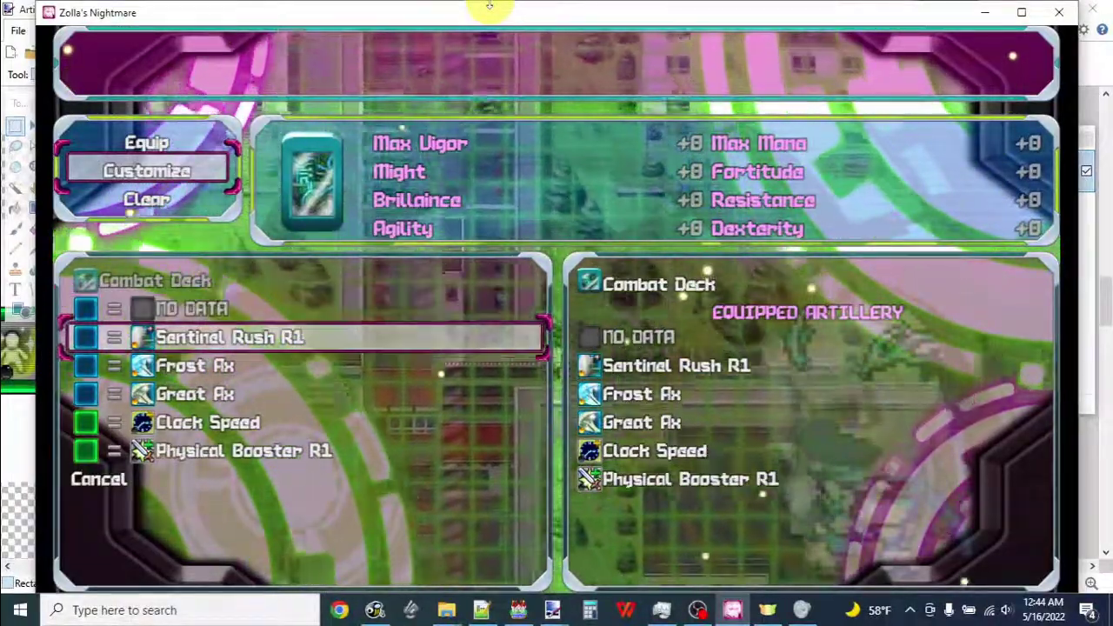
{"action": "key", "text": "Down"}
{"action": "key", "text": "Down"}
{"action": "key", "text": "Up"}
{"action": "key", "text": "Up"}
{"action": "key", "text": "Up"}
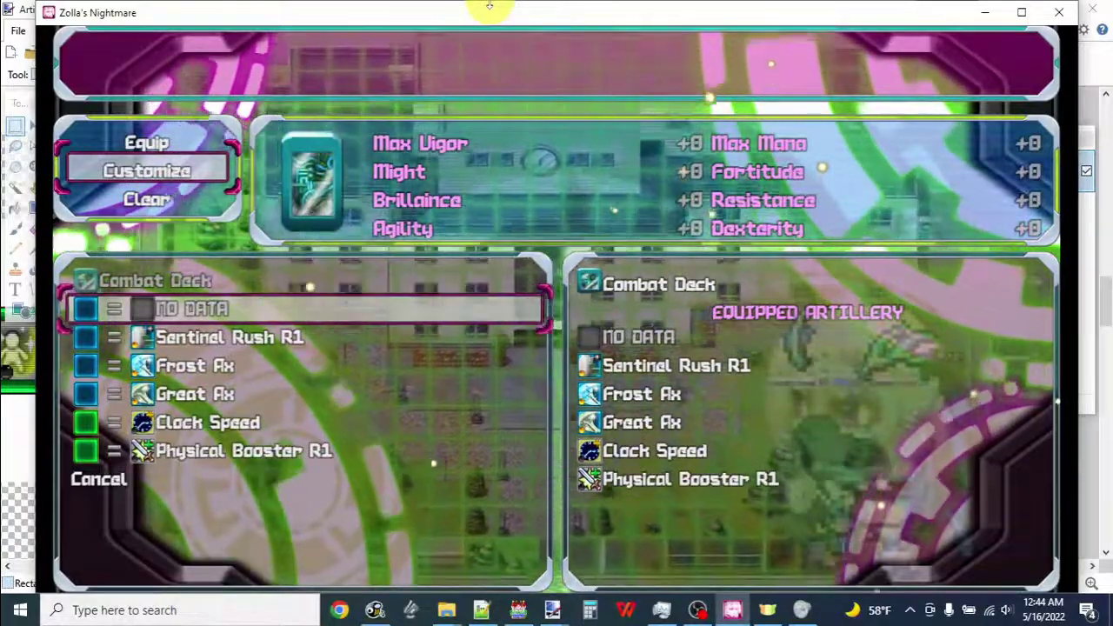
Leave the equipment screen, walk along the street to the purple hooded figure and interact with it.
{"action": "key", "text": "Escape"}
{"action": "key", "text": "Escape"}
{"action": "key", "text": "Escape"}
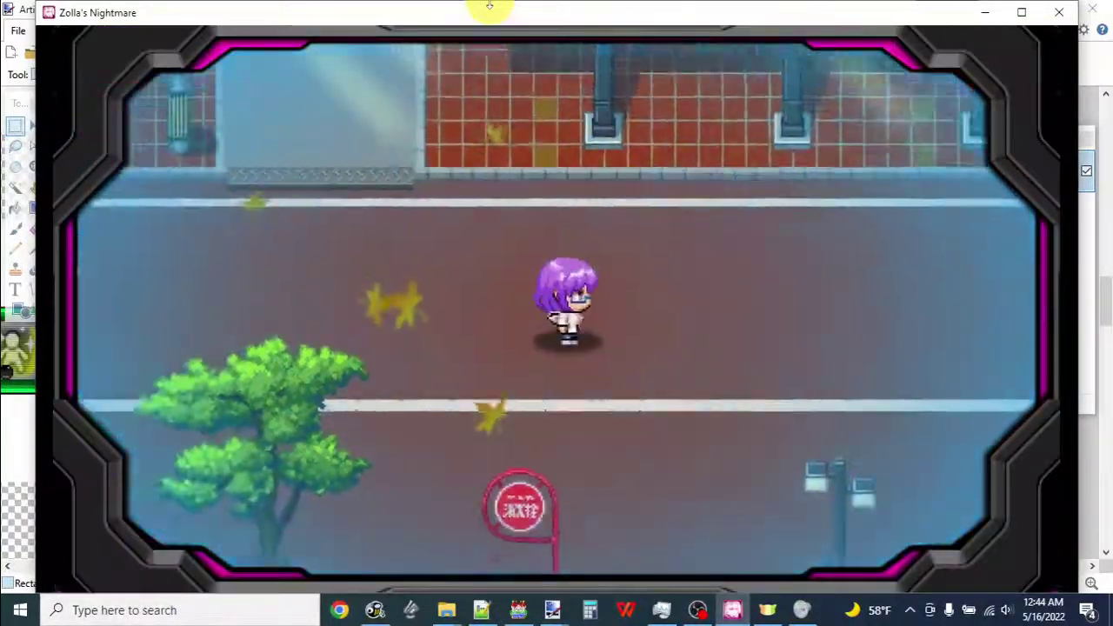
{"action": "key", "text": "Right"}
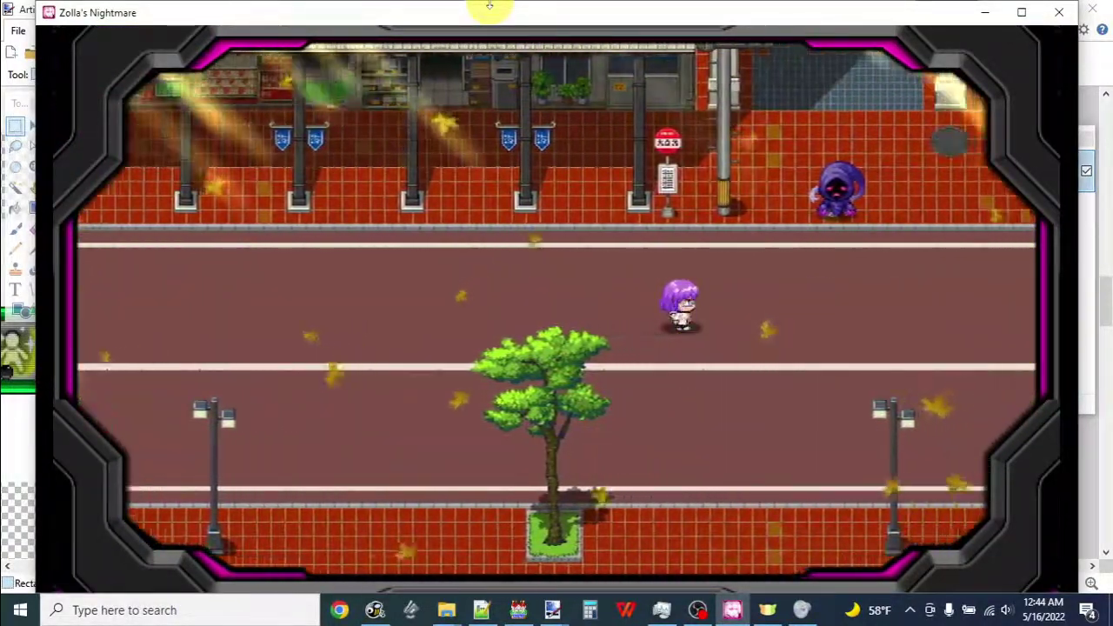
{"action": "key", "text": "Up"}
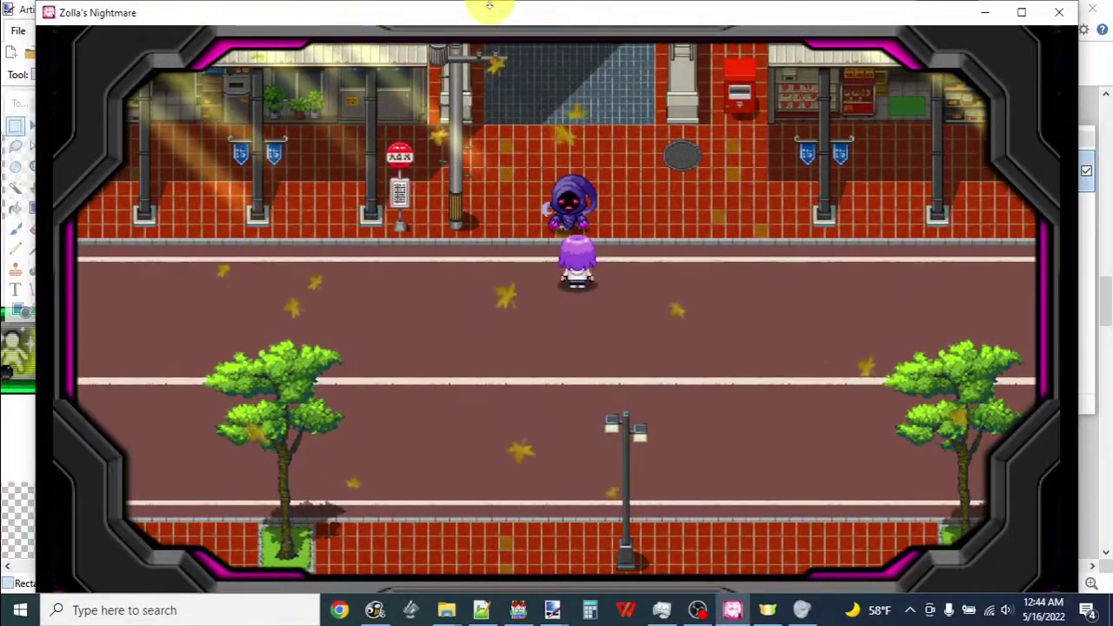
{"action": "key", "text": "z"}
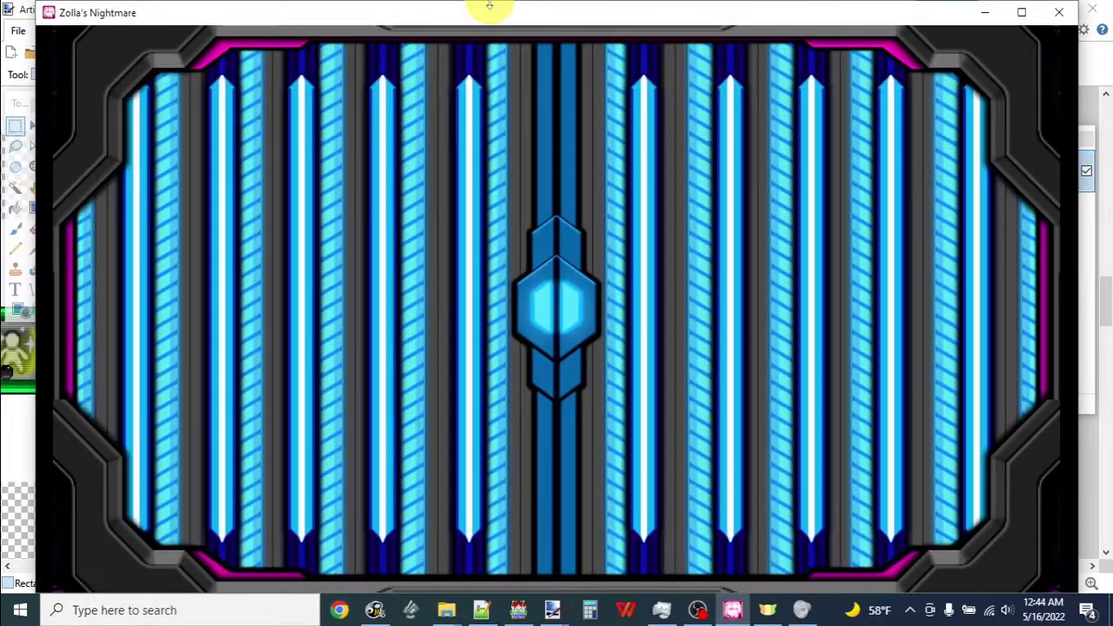
{"action": "key", "text": "z"}
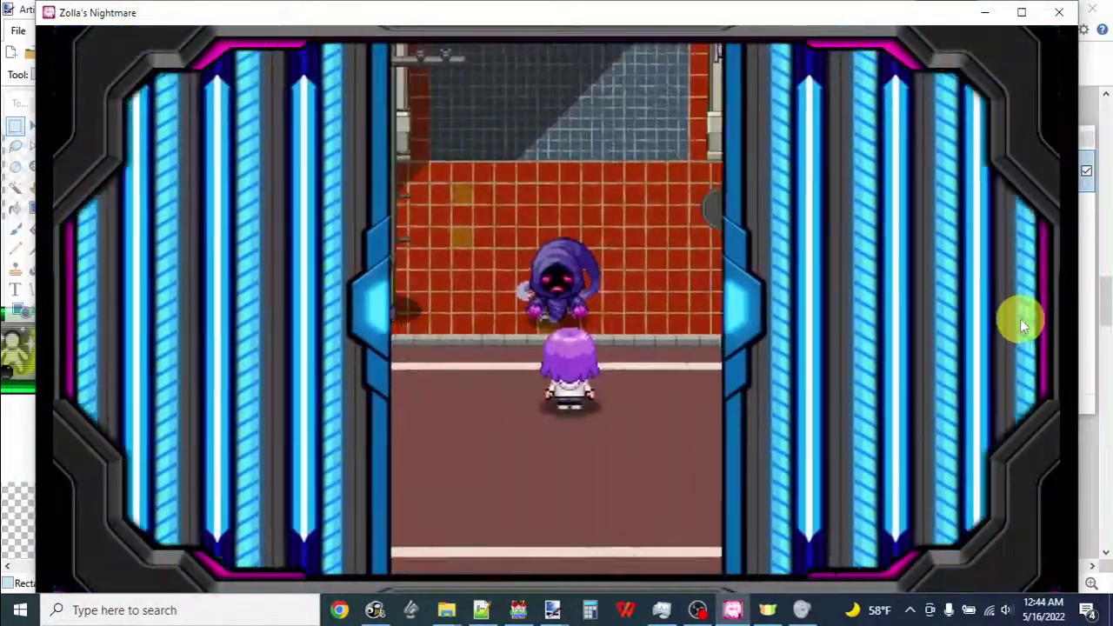
Reopen the customization of Zolla's Combat Deck and highlight its empty NO DATA slot.
{"action": "key", "text": "Escape"}
{"action": "key", "text": "Return"}
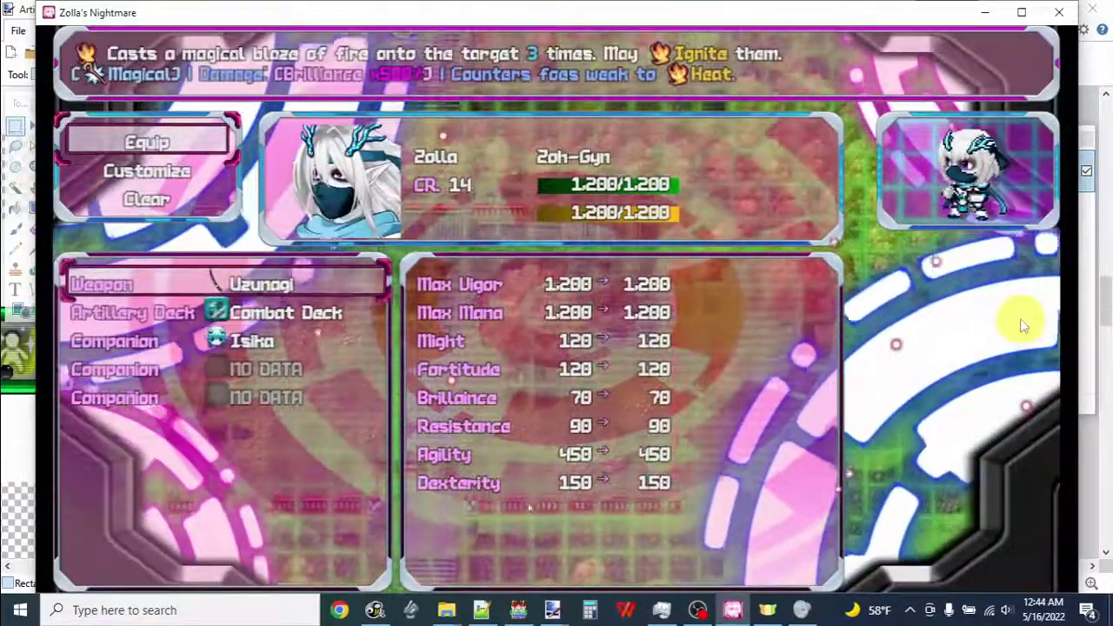
{"action": "key", "text": "Escape"}
{"action": "key", "text": "Down"}
{"action": "key", "text": "Return"}
{"action": "key", "text": "Down"}
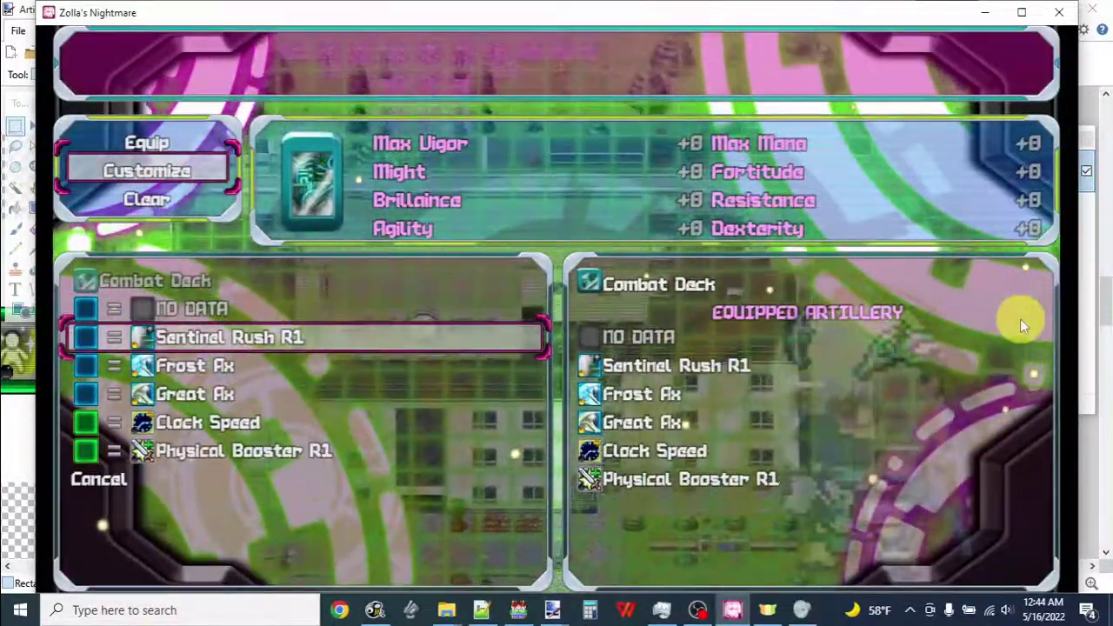
{"action": "key", "text": "Up"}
{"action": "key", "text": "Down"}
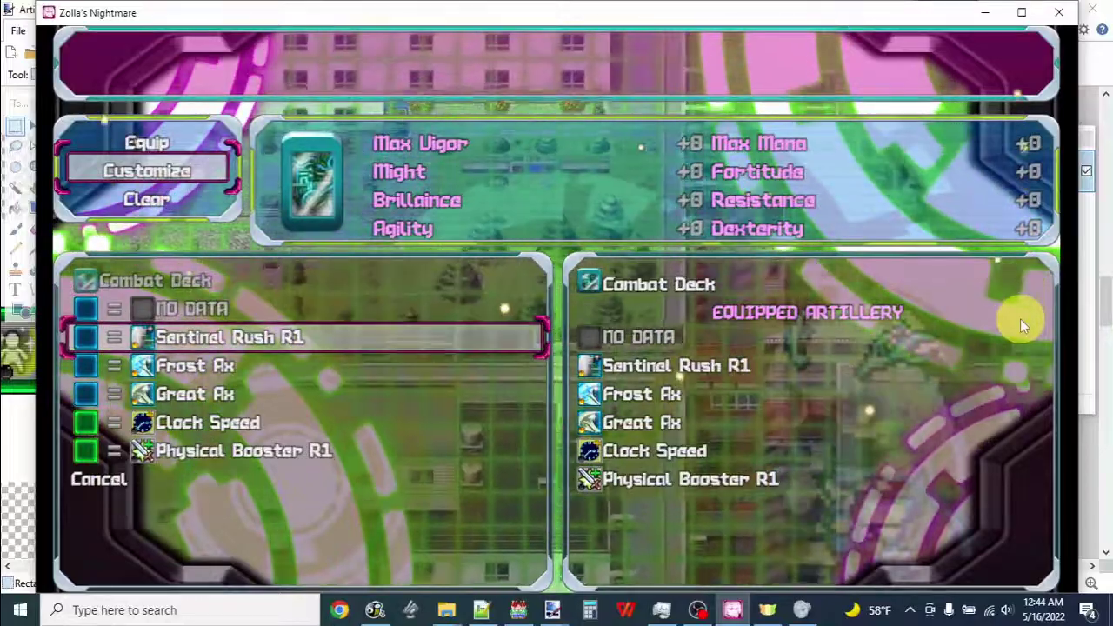
{"action": "key", "text": "Up"}
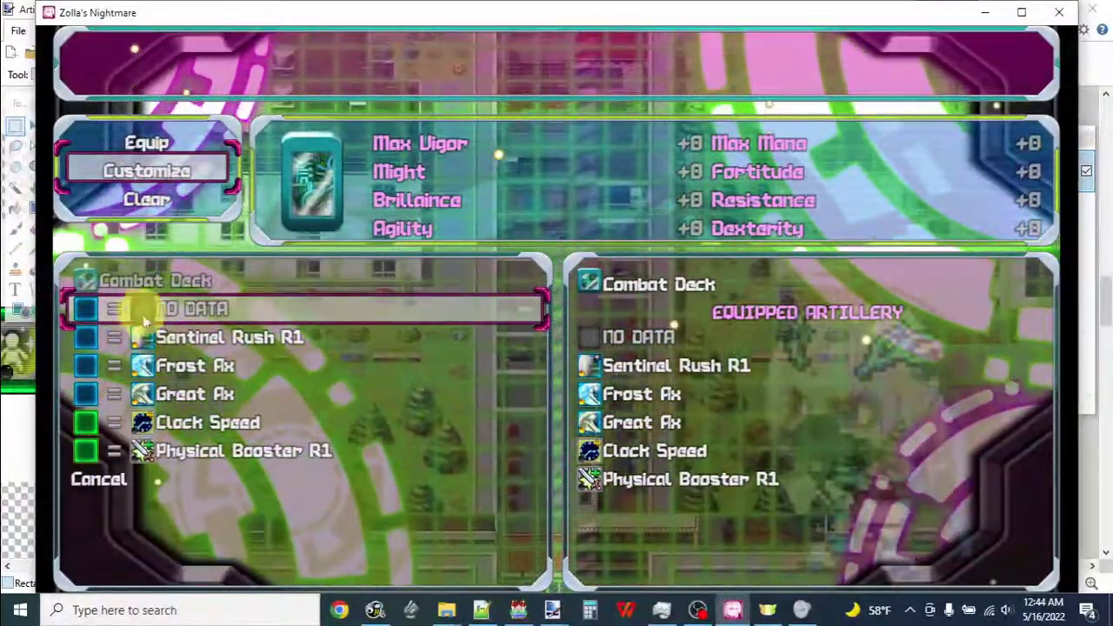